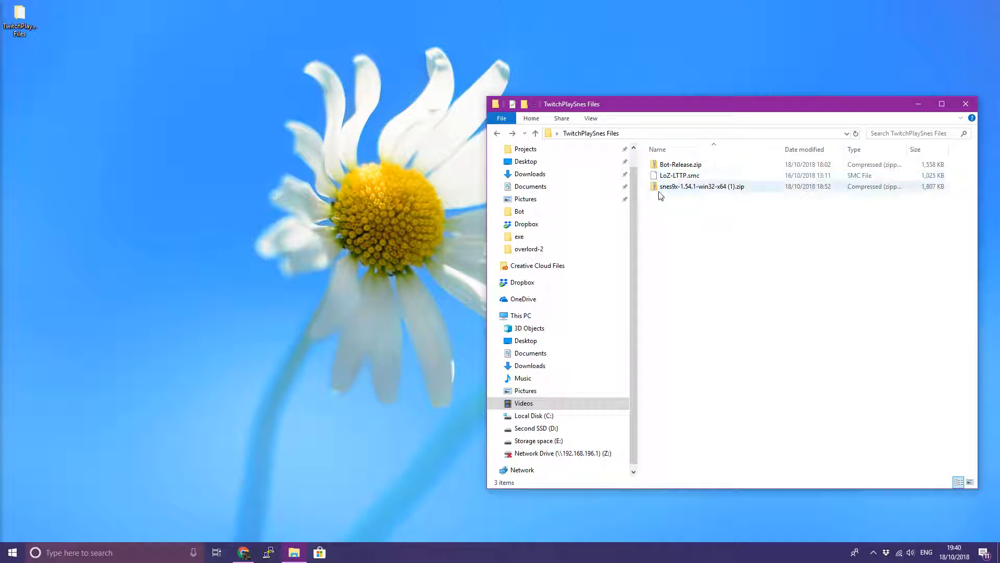
# Look over the downloads: Bot-Release.zip, the snes9x emulator archive and the LoZ-LTTP.smc ROM
pyautogui.click(680, 165)
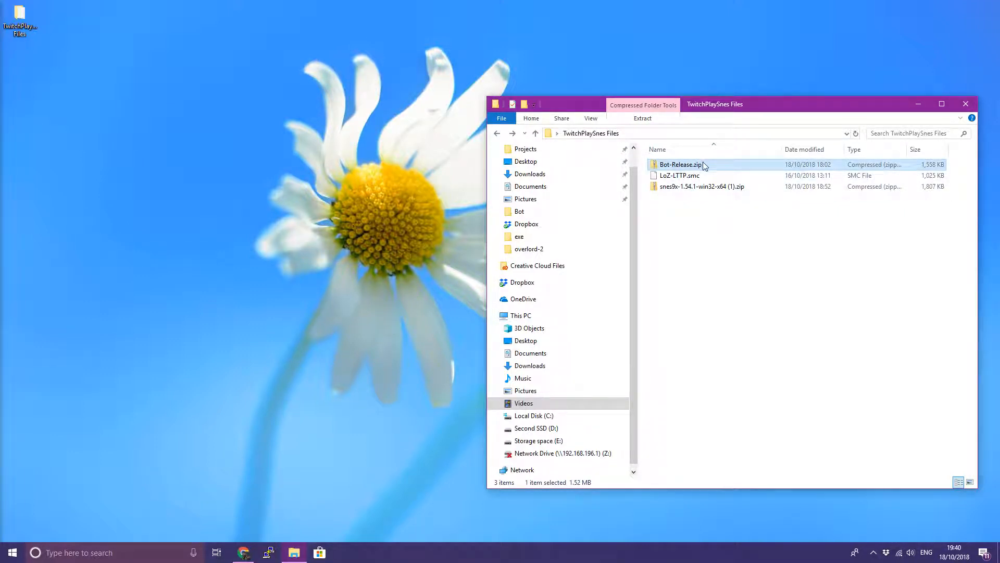
pyautogui.click(686, 190)
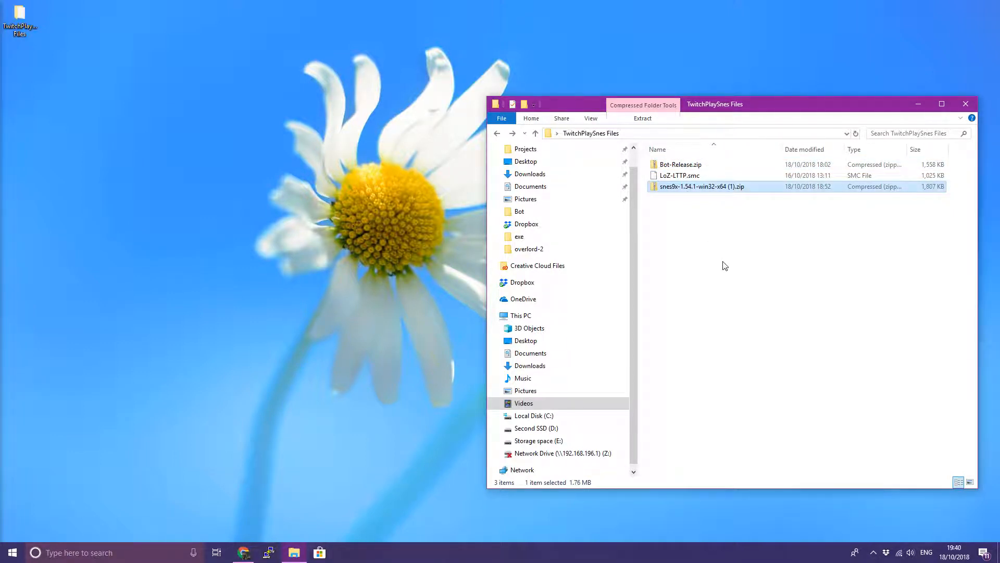
pyautogui.click(708, 213)
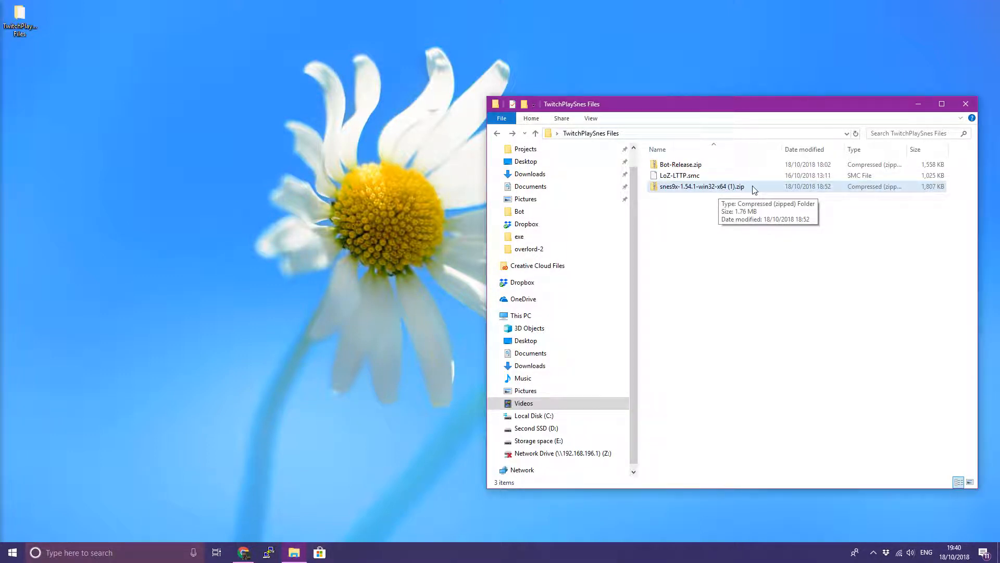
pyautogui.click(695, 177)
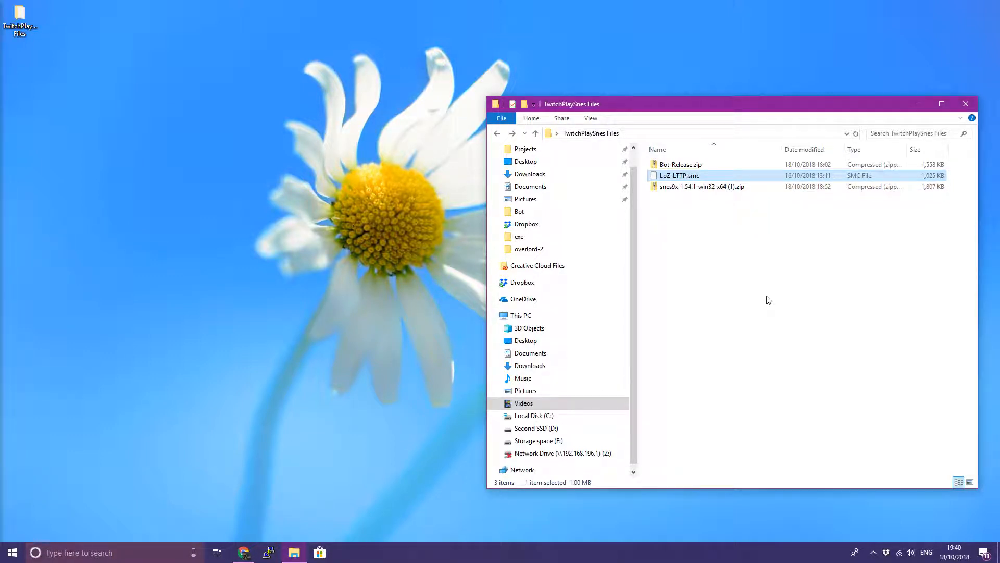
pyautogui.click(750, 299)
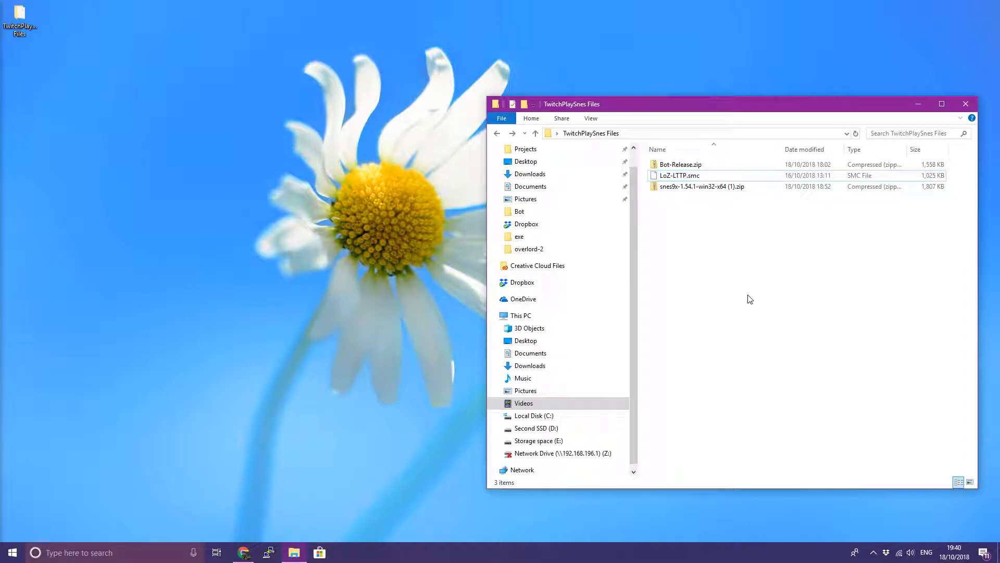
# Open Bot-Release.zip in 7-Zip and drag its Bot folder into TwitchPlaySnes Files
pyautogui.rightClick(680, 166)
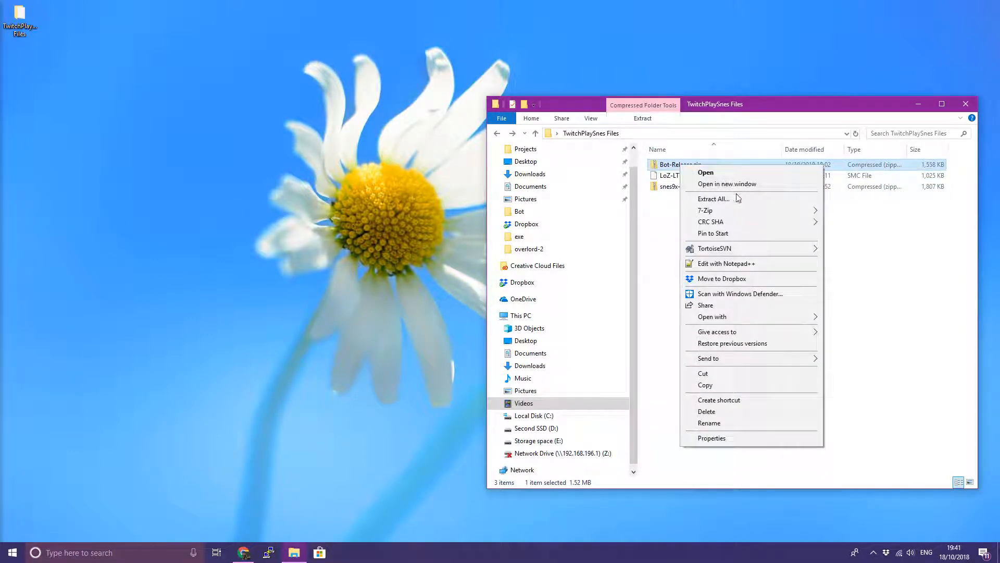
pyautogui.moveTo(735, 210)
pyautogui.click(854, 210)
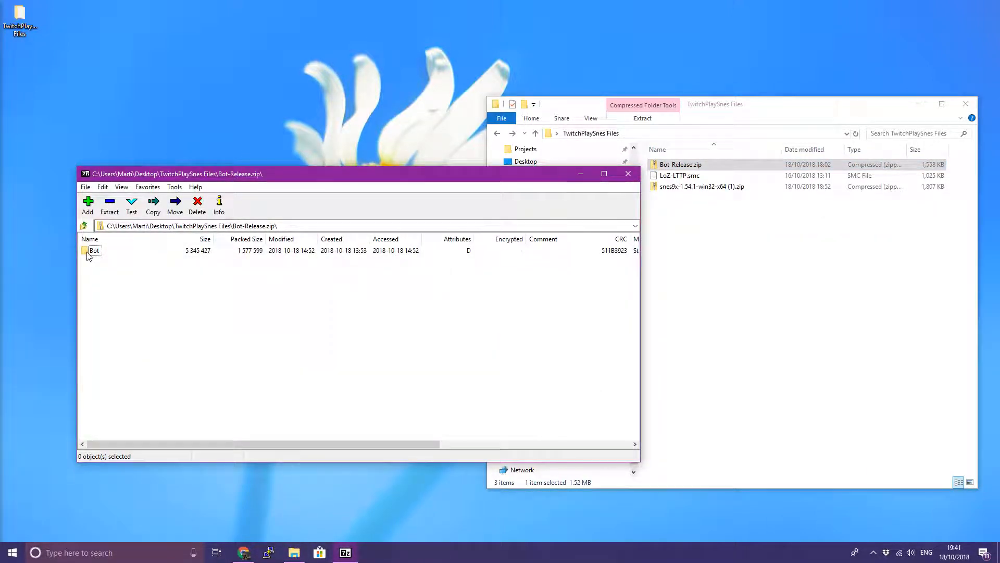
pyautogui.moveTo(87, 255); pyautogui.dragTo(723, 258)
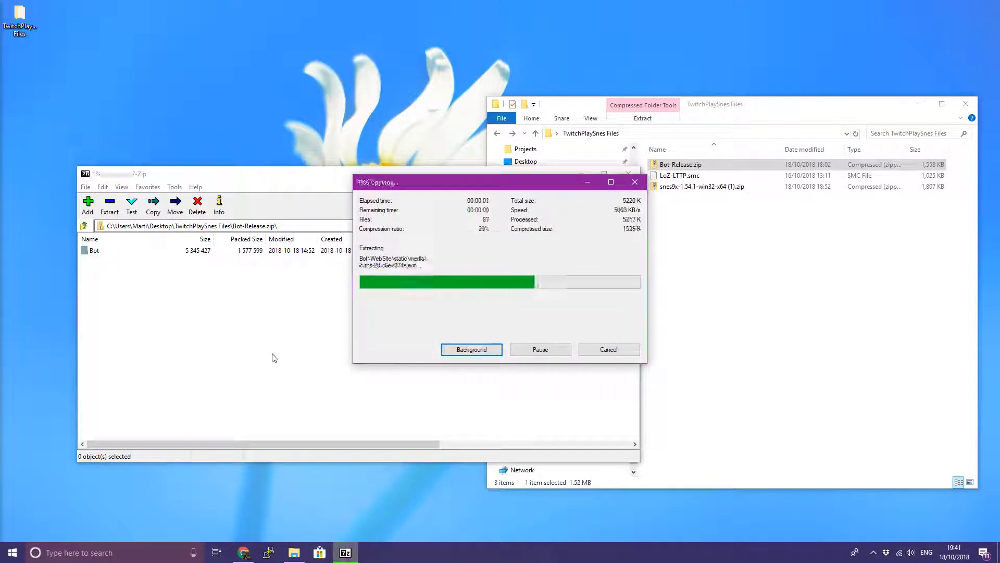
pyautogui.click(632, 173)
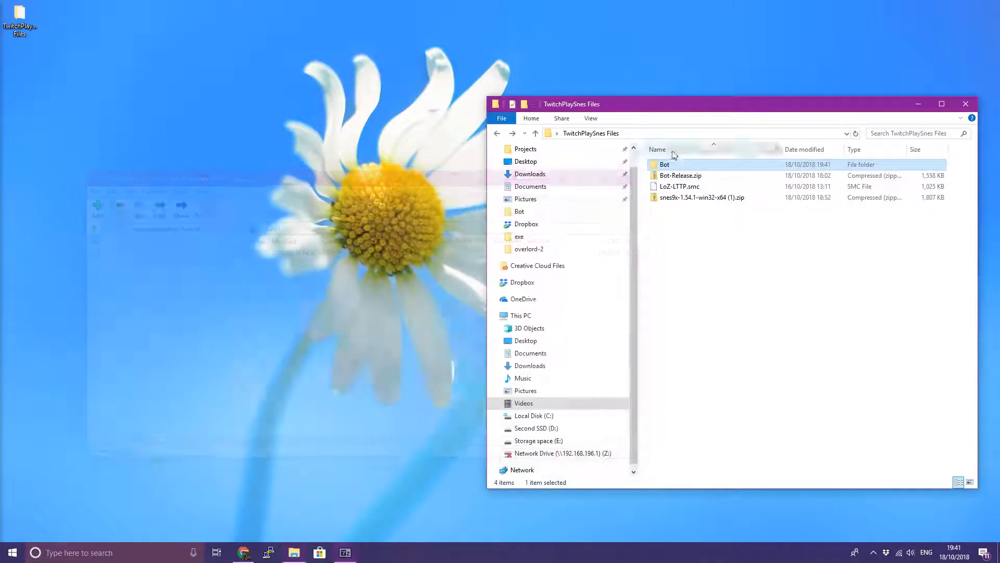
pyautogui.click(673, 176)
# Enter the Bot folder and choose Edit with Notepad++ on config.json
pyautogui.click(663, 165)
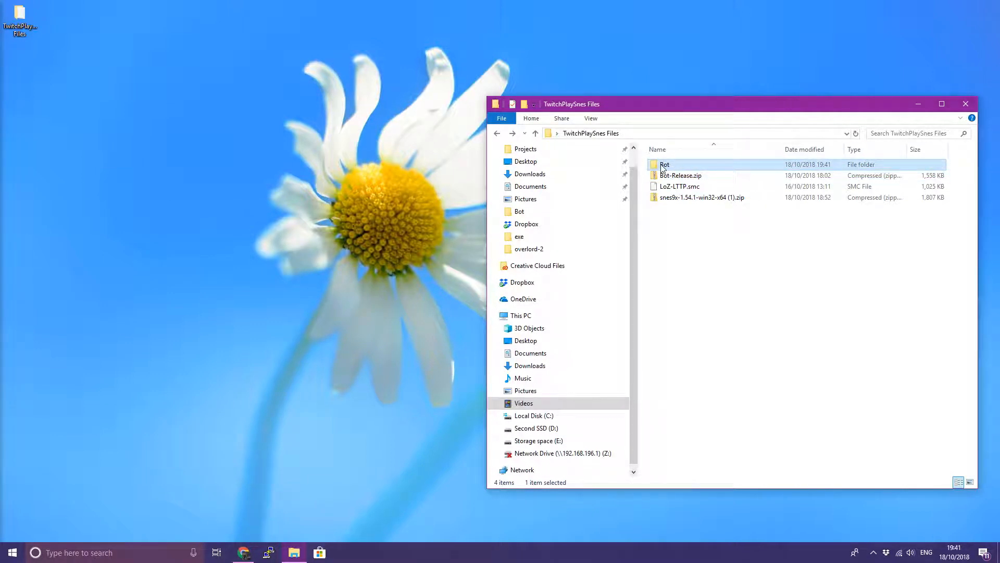
pyautogui.doubleClick(663, 166)
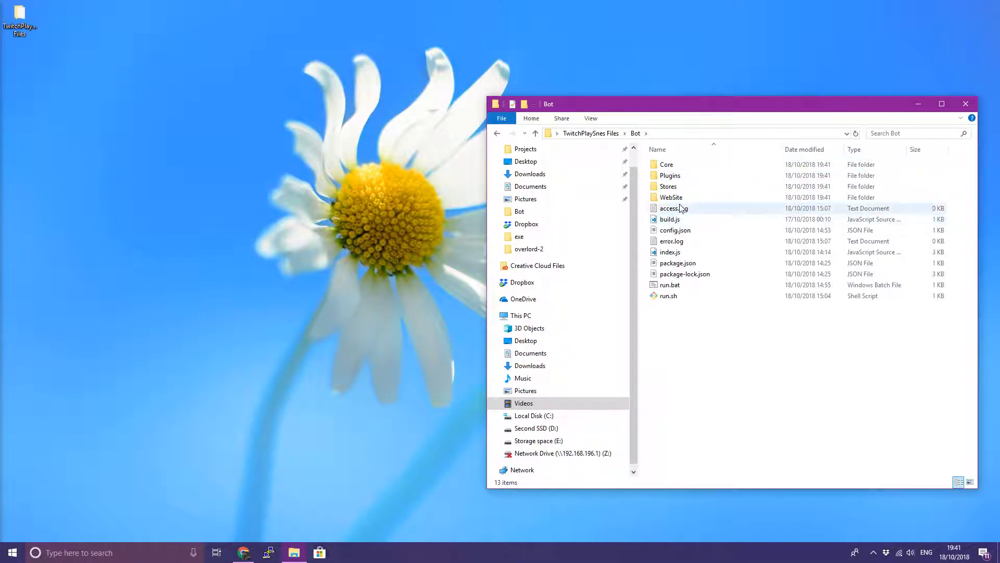
pyautogui.rightClick(669, 233)
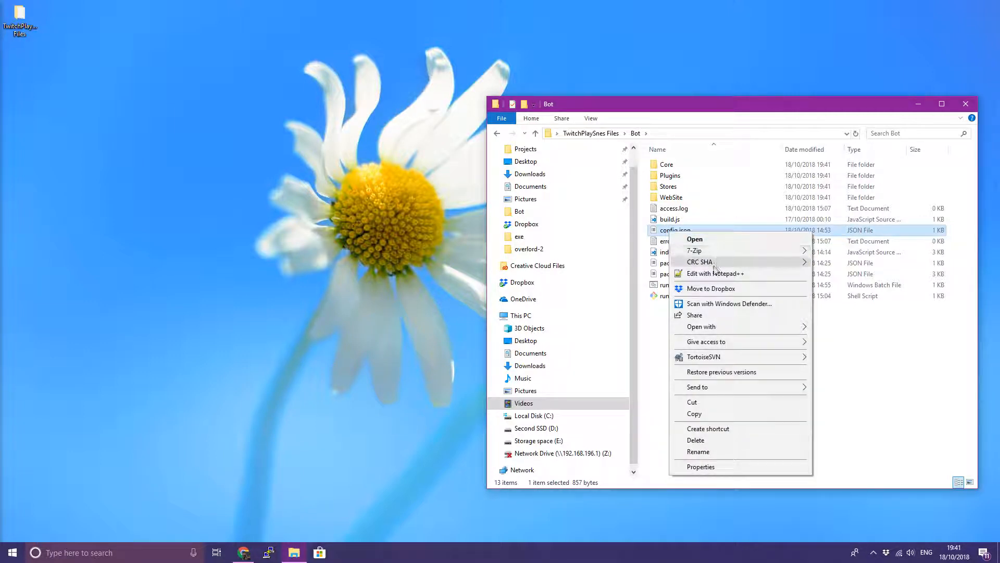
pyautogui.click(664, 234)
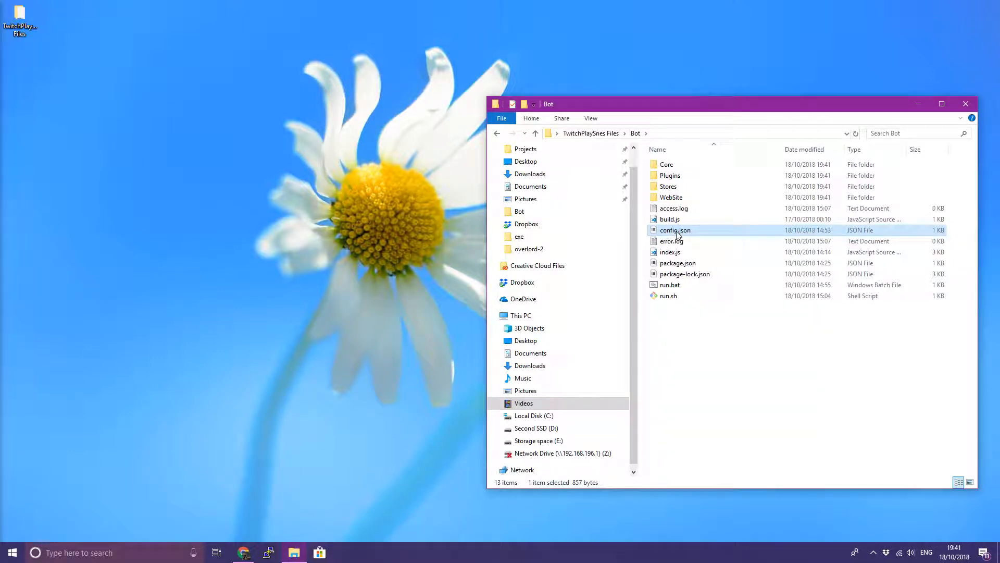
pyautogui.rightClick(677, 231)
pyautogui.click(656, 251)
pyautogui.rightClick(663, 230)
pyautogui.click(680, 274)
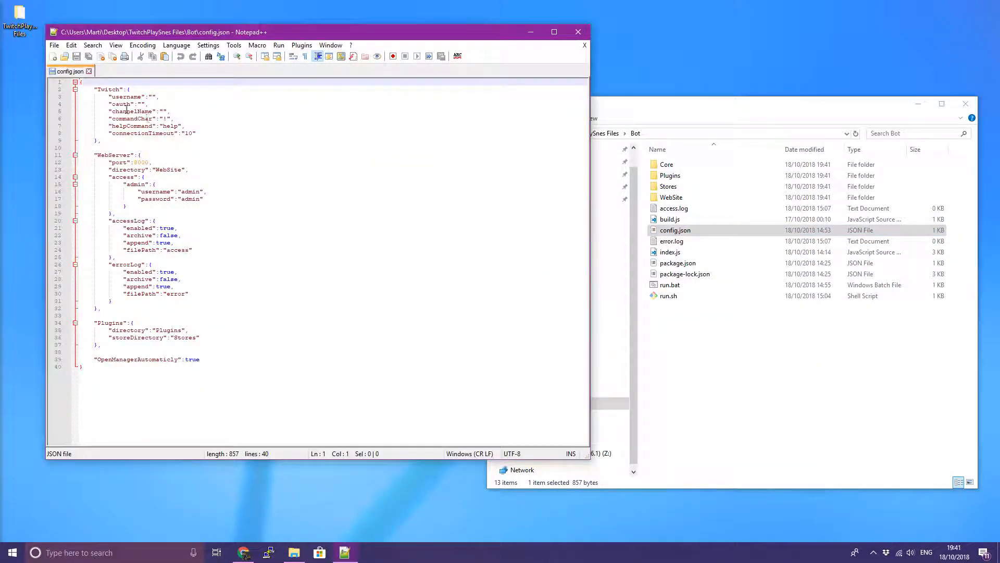
# Highlight the username, oauth and channelName lines, then switch to the OAuth generator in Chrome
pyautogui.moveTo(129, 96); pyautogui.dragTo(180, 112)
pyautogui.click(189, 118)
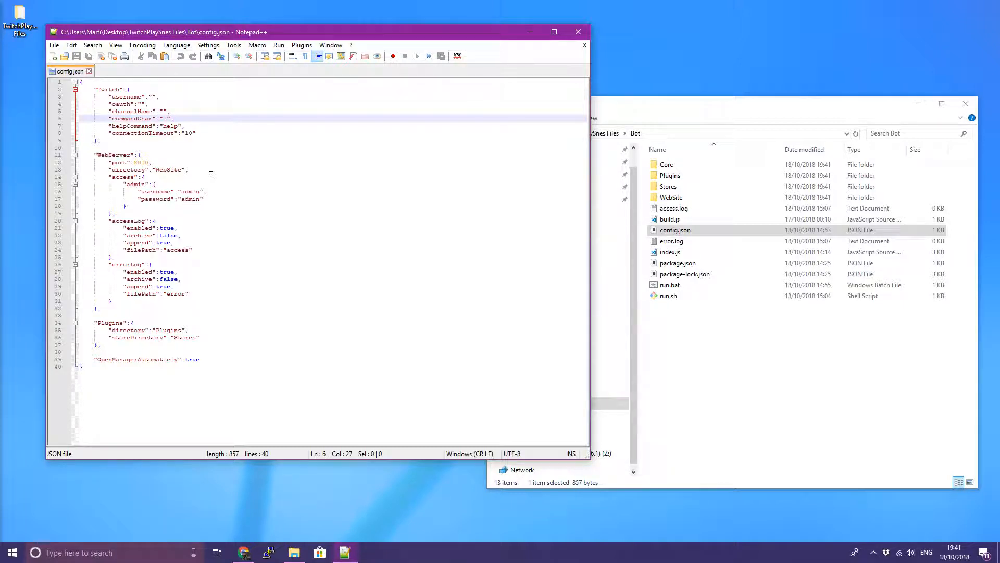
pyautogui.click(243, 552)
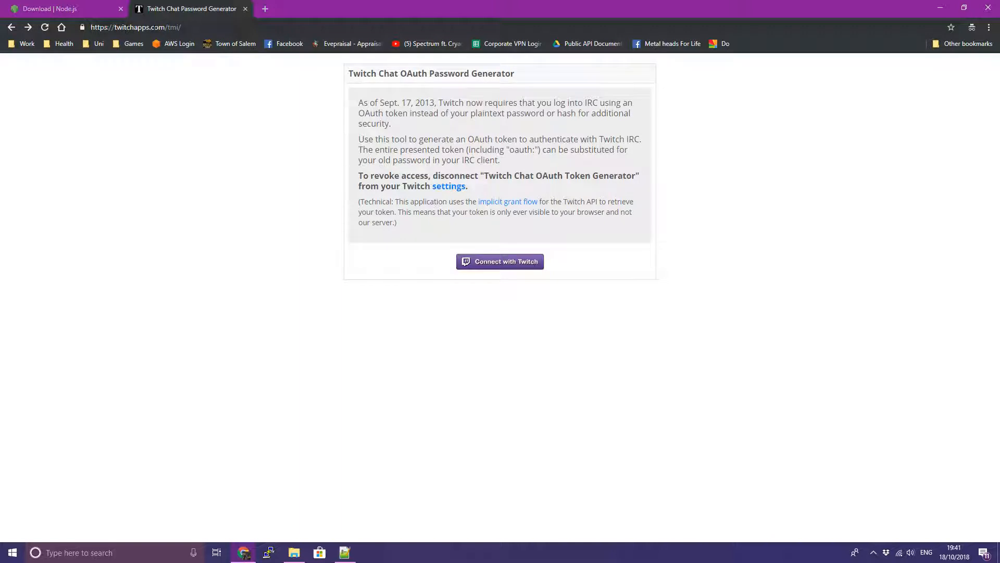
# Connect the generator with Twitch, signing in with the bot account's username and password
pyautogui.click(485, 265)
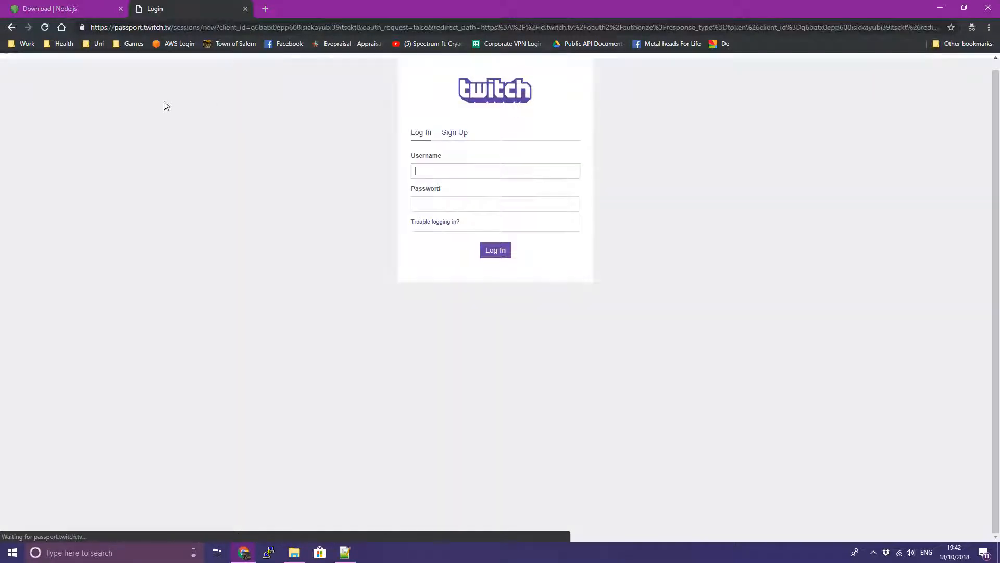
pyautogui.click(465, 168)
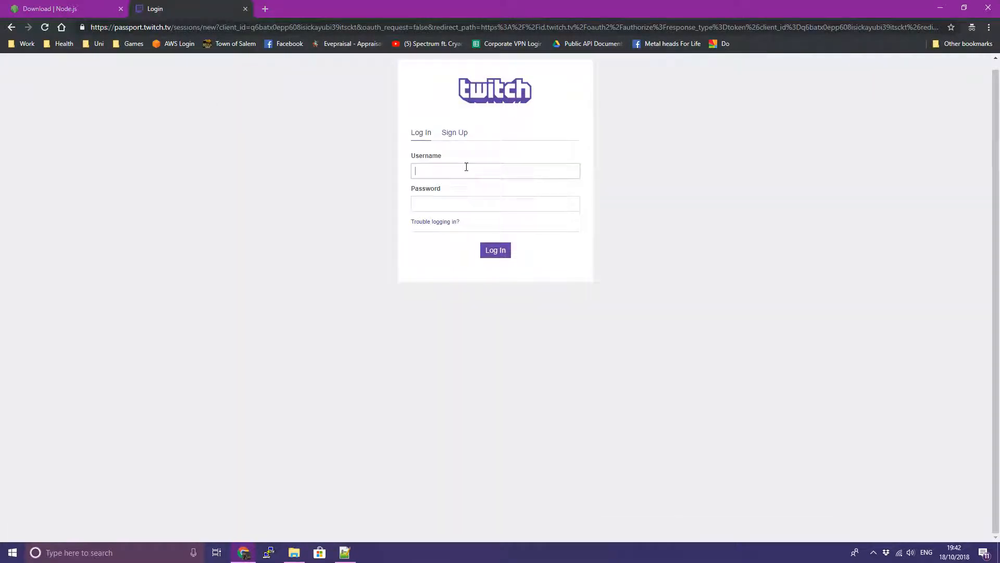
pyautogui.write('martin')
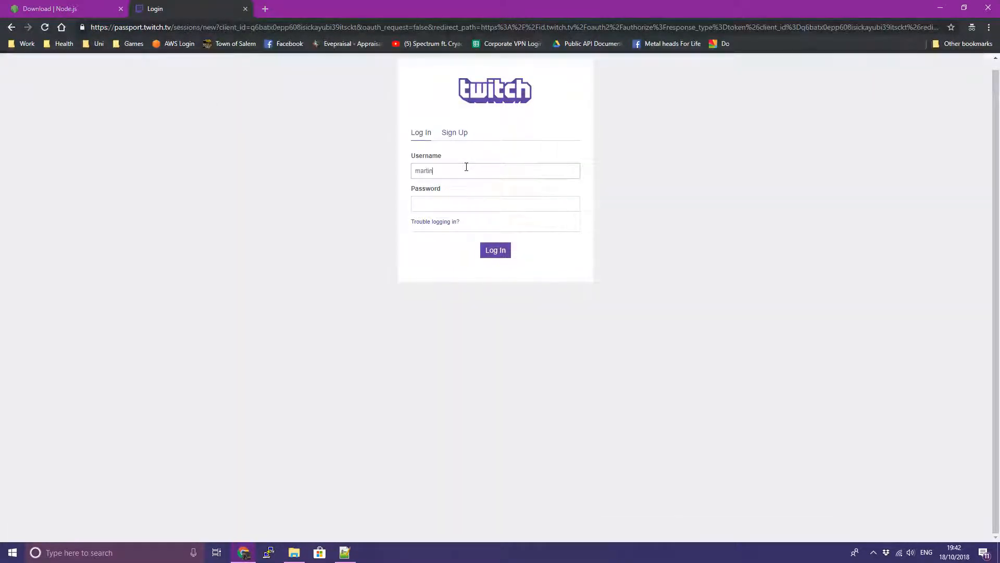
pyautogui.write('barkerbot')
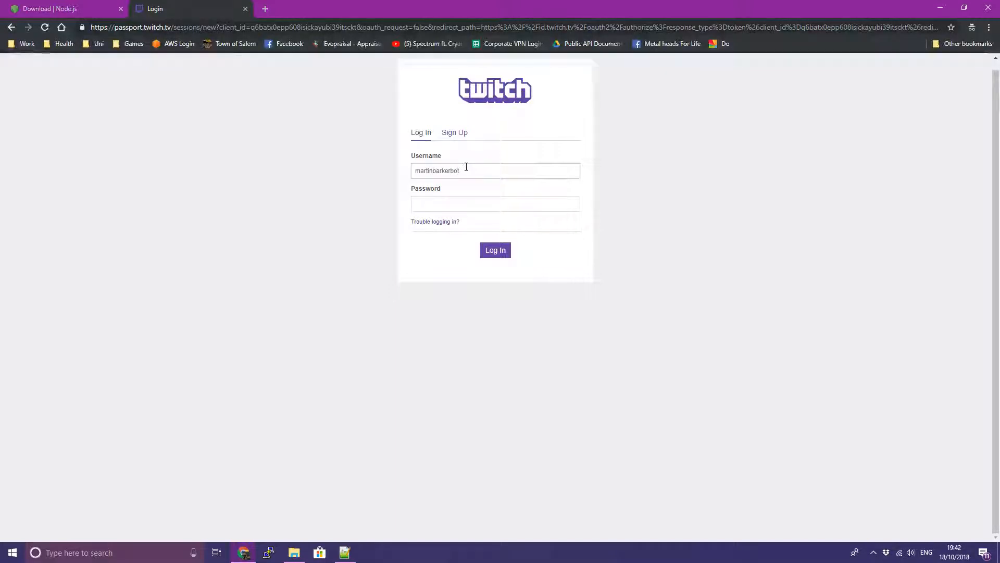
pyautogui.hotkey('ctrl', 'shift', 'b')
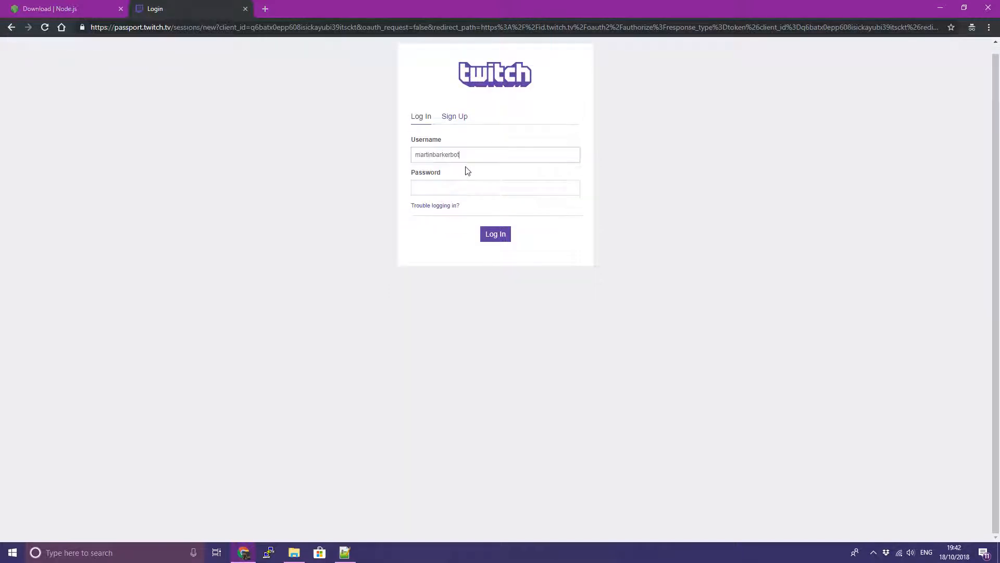
pyautogui.click(490, 186)
pyautogui.write('p')
pyautogui.press('Return')
# Copy the generated chat OAuth token and return to config.json in Notepad++
pyautogui.click(546, 95)
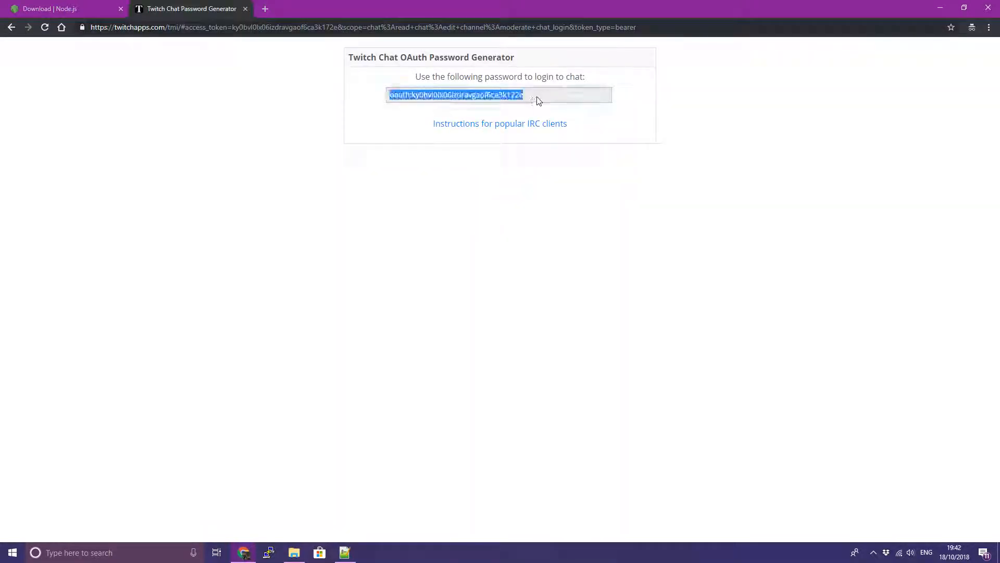
pyautogui.rightClick(427, 95)
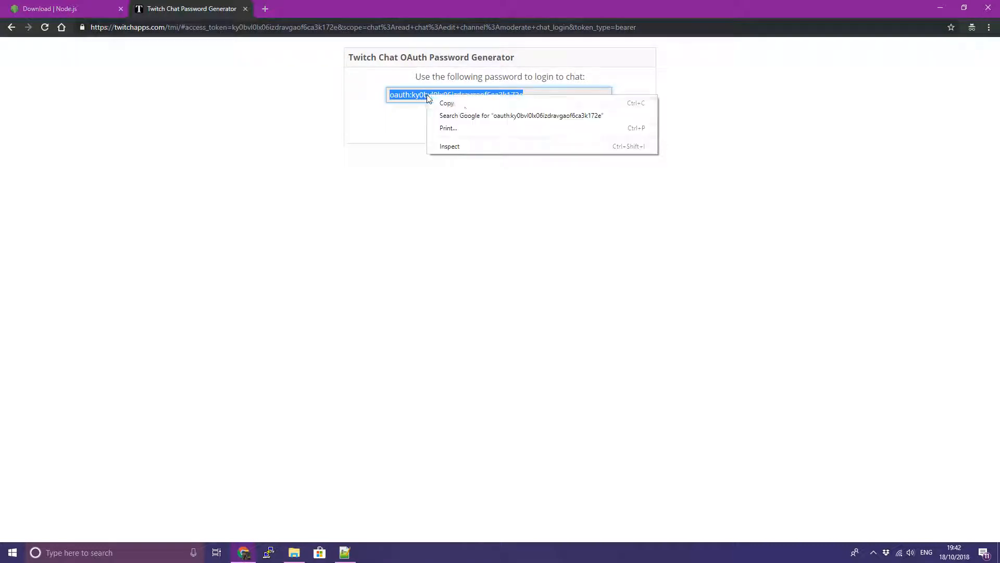
pyautogui.click(465, 106)
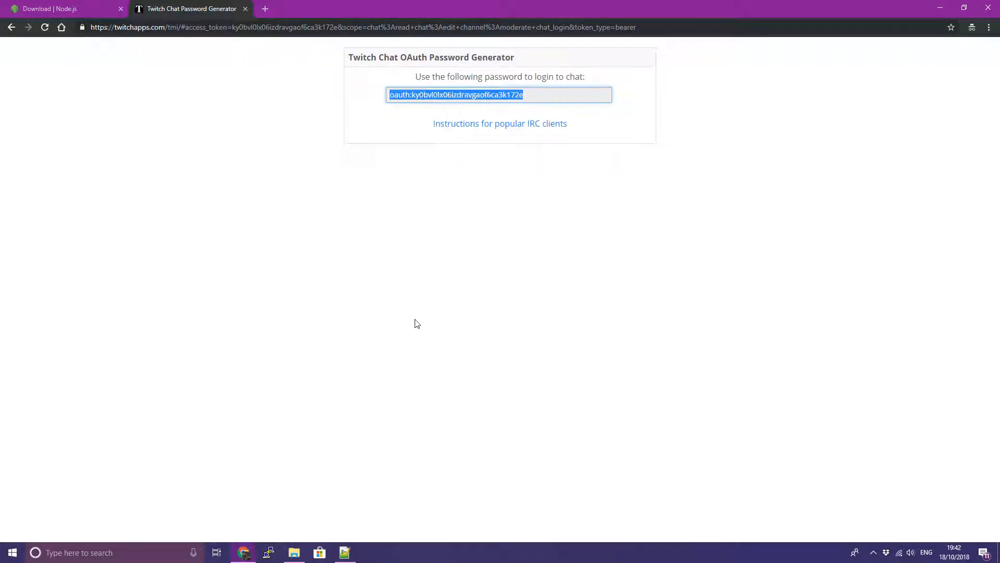
pyautogui.click(344, 553)
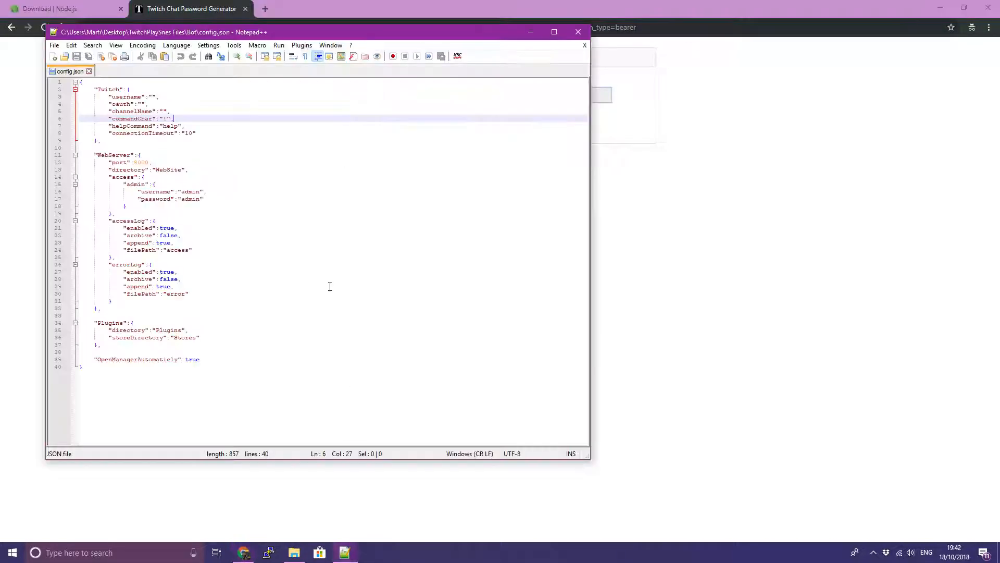
# Paste the OAuth token into oauth and enter the Twitch username
pyautogui.click(137, 104)
pyautogui.hotkey('ctrl', 'v')
pyautogui.click(155, 97)
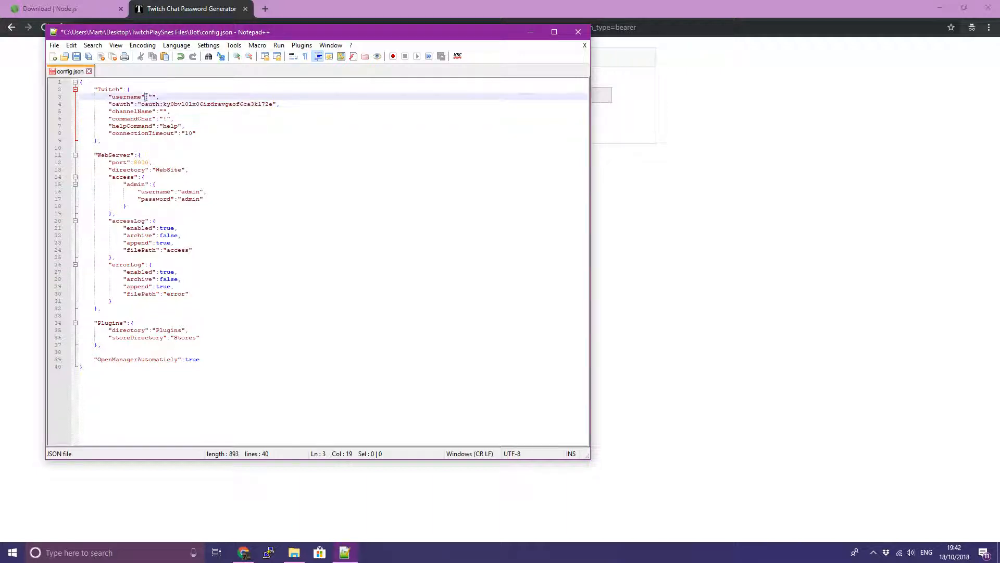
pyautogui.write('martink')
# Enter the channel name with corrected capitalisation and save config.json with Ctrl+S
pyautogui.press('Down')
pyautogui.press('Down')
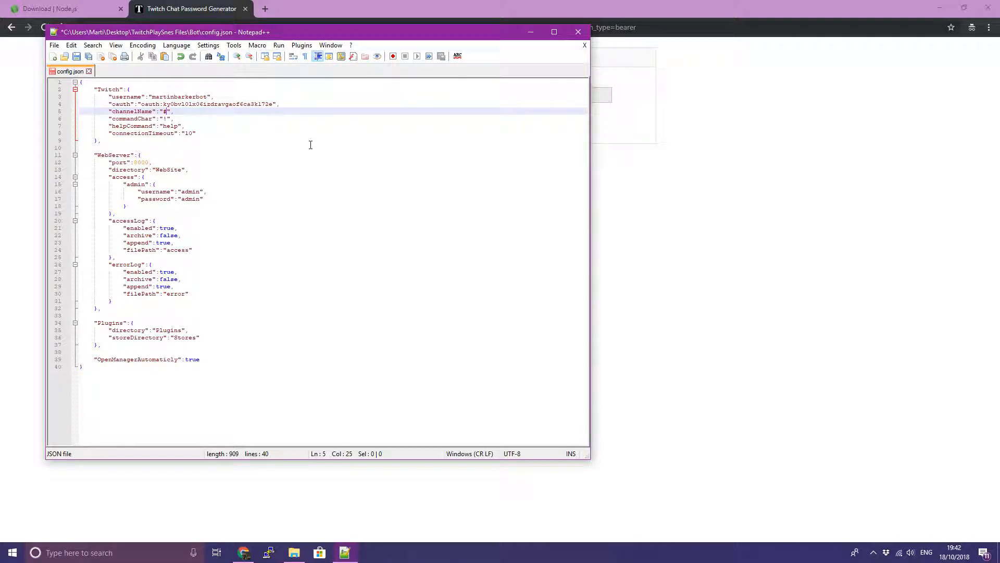
pyautogui.write('Martin')
pyautogui.press('Left')
pyautogui.press('BackSpace')
pyautogui.write('b')
pyautogui.press('Left')
pyautogui.press('Left')
pyautogui.press('Left')
pyautogui.press('BackSpace')
pyautogui.write('m')
pyautogui.press('End')
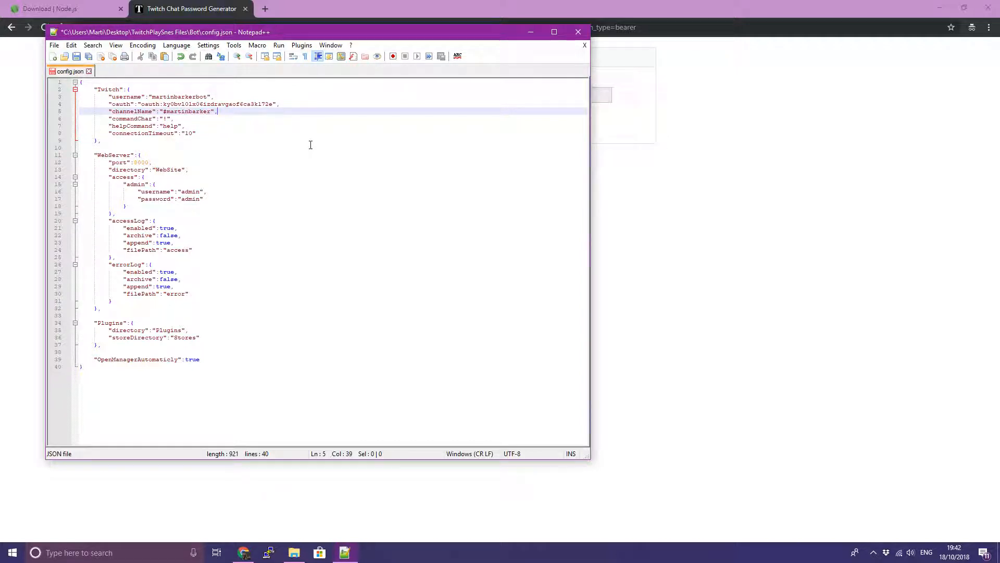
pyautogui.hotkey('ctrl', 's')
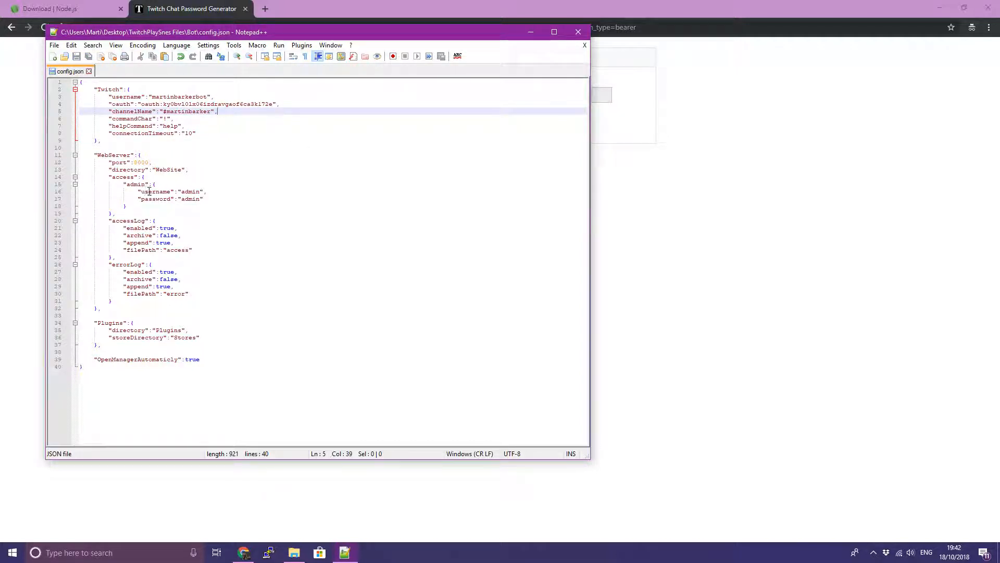
# Review the admin username and password lines, then close Notepad++ and return to the Bot folder
pyautogui.moveTo(138, 192); pyautogui.dragTo(222, 201)
pyautogui.click(222, 205)
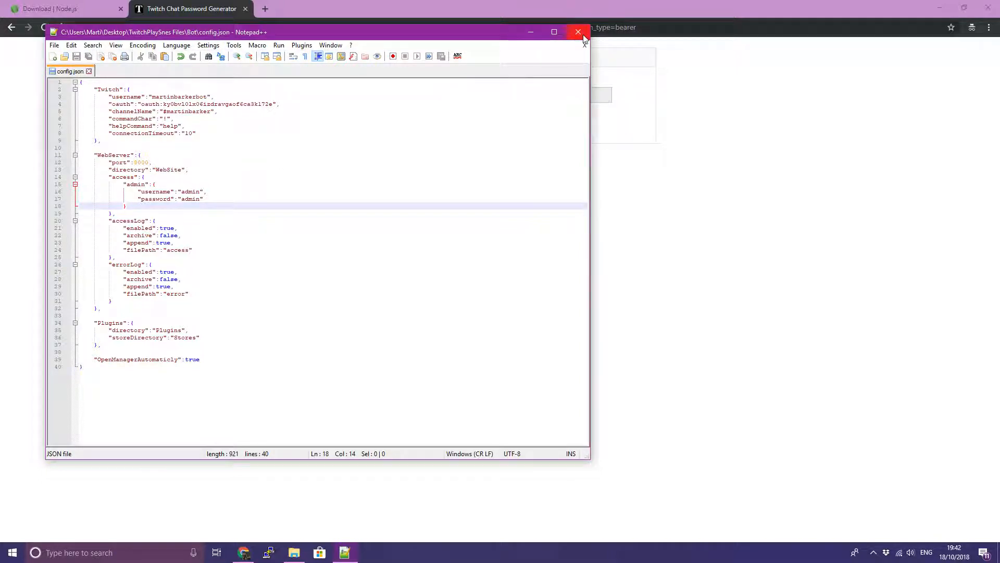
pyautogui.click(55, 45)
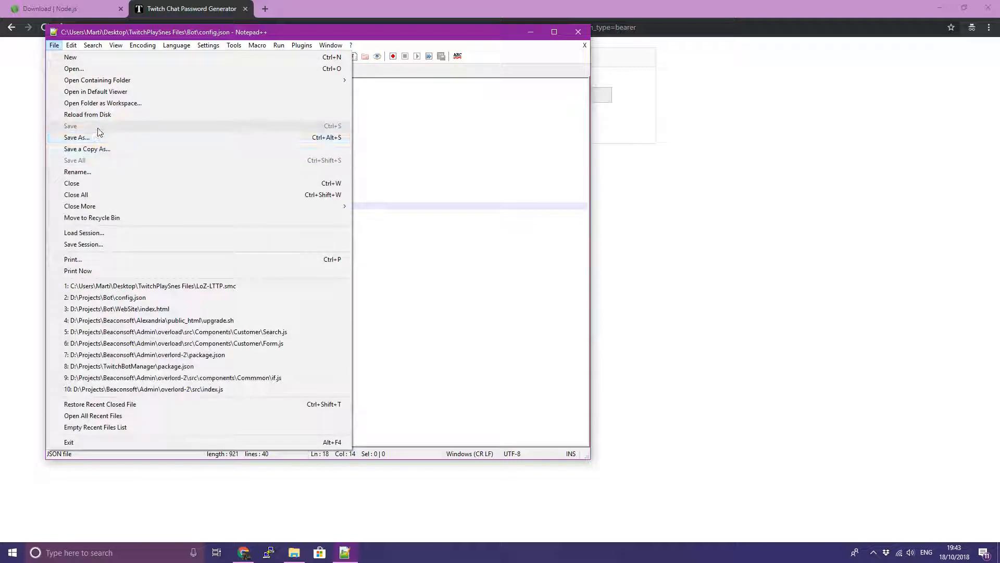
pyautogui.click(567, 154)
pyautogui.click(579, 33)
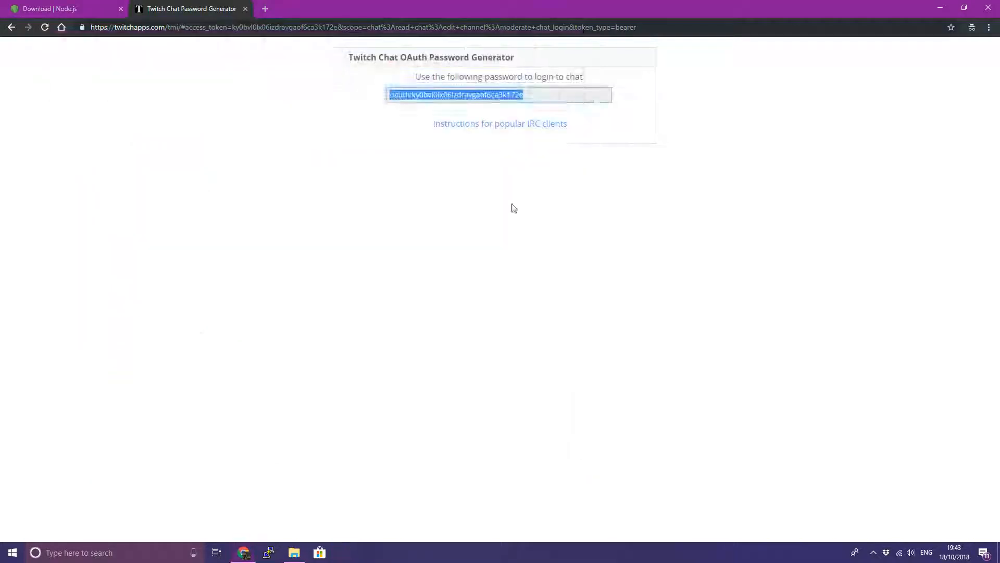
pyautogui.click(294, 553)
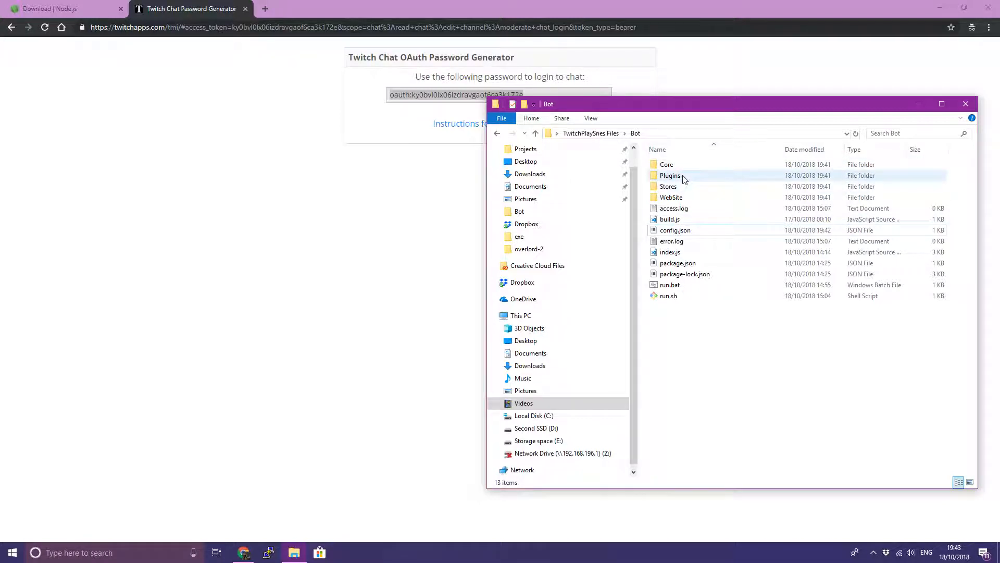
# Navigate Plugins > LetsPlaySNES > exe, showing EventEmitter.exe and WindowsInput.dll
pyautogui.doubleClick(684, 179)
pyautogui.doubleClick(683, 168)
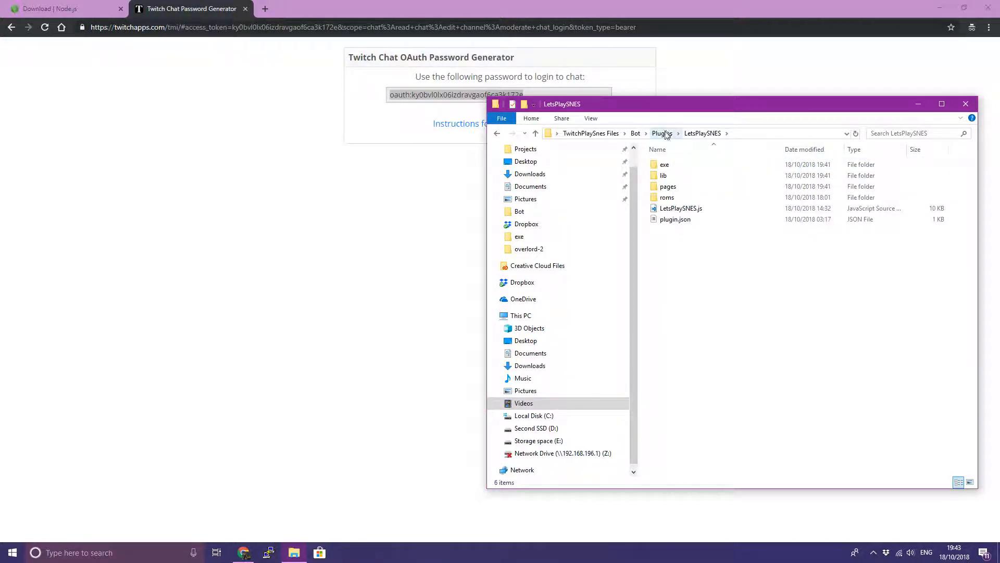
pyautogui.click(941, 9)
pyautogui.click(671, 168)
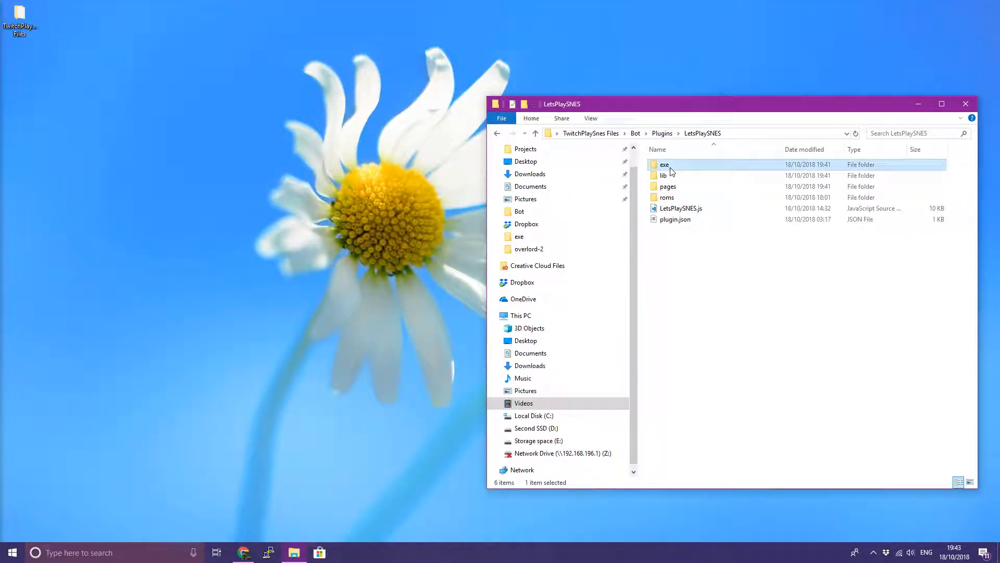
pyautogui.doubleClick(671, 172)
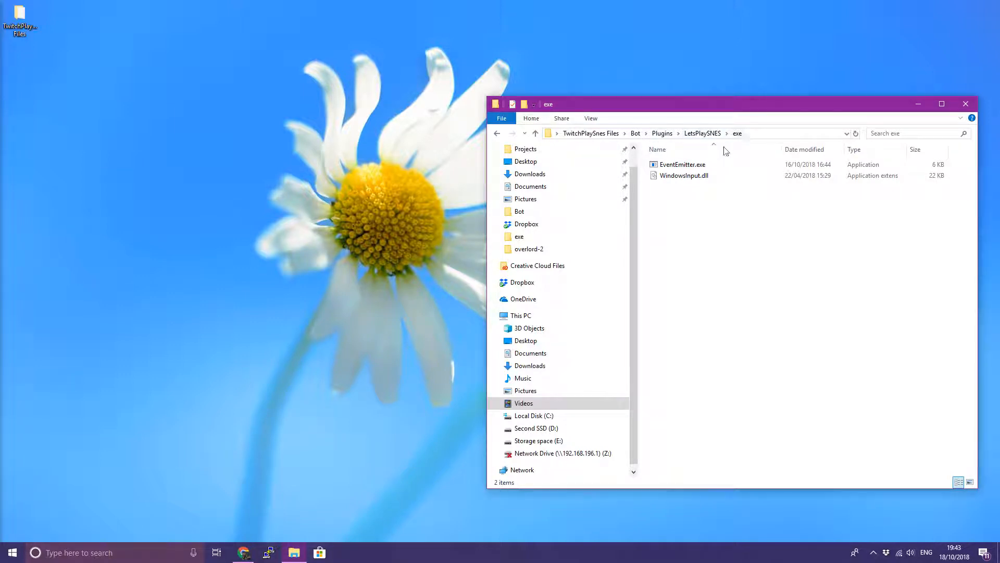
pyautogui.moveTo(742, 272); pyautogui.dragTo(705, 232)
# Copy changes.txt, readme-windows.txt, snes9x-license.txt and snes9x-x64.exe from the snes9x zip into exe
pyautogui.click(18, 18)
pyautogui.doubleClick(17, 18)
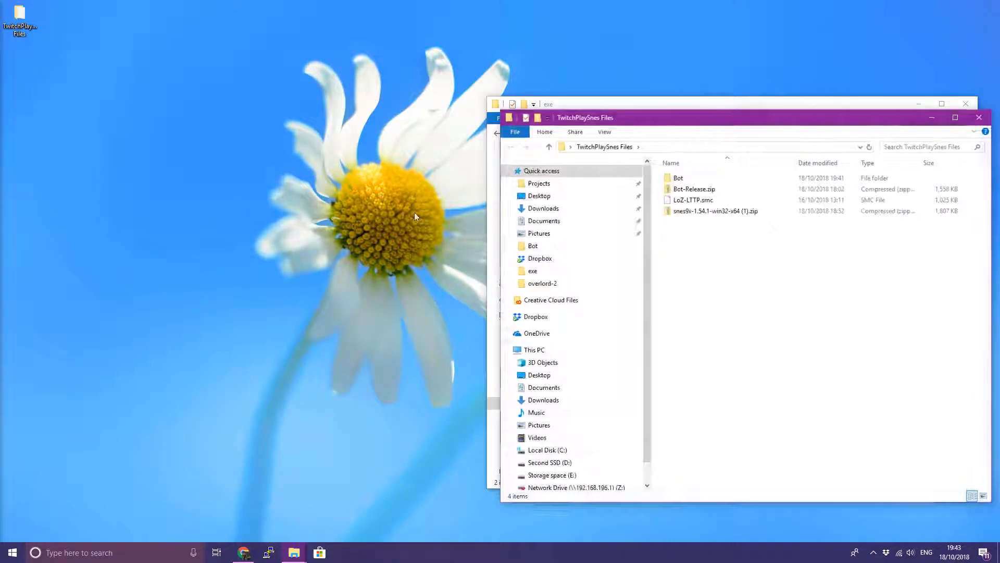
pyautogui.moveTo(716, 115); pyautogui.dragTo(301, 81)
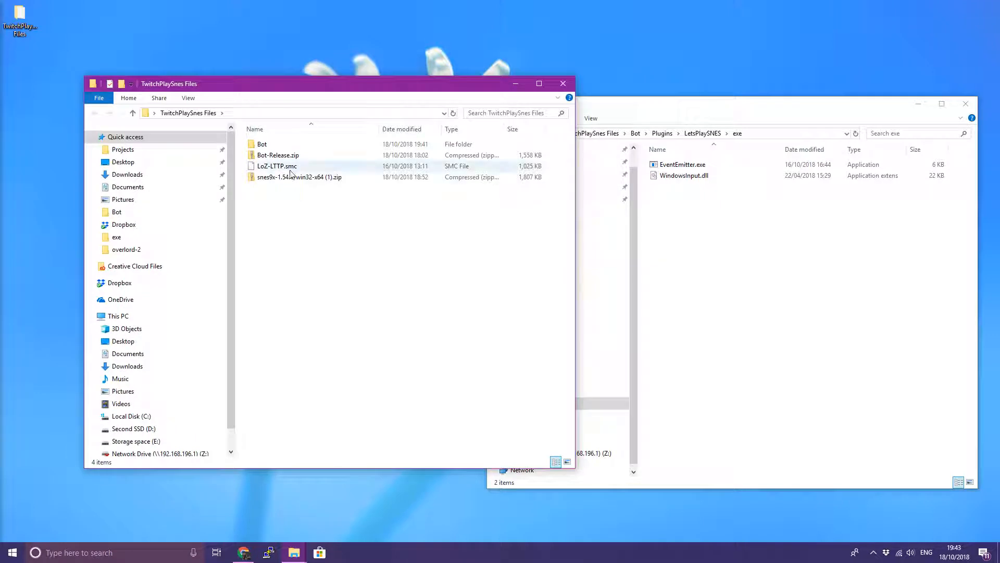
pyautogui.doubleClick(308, 177)
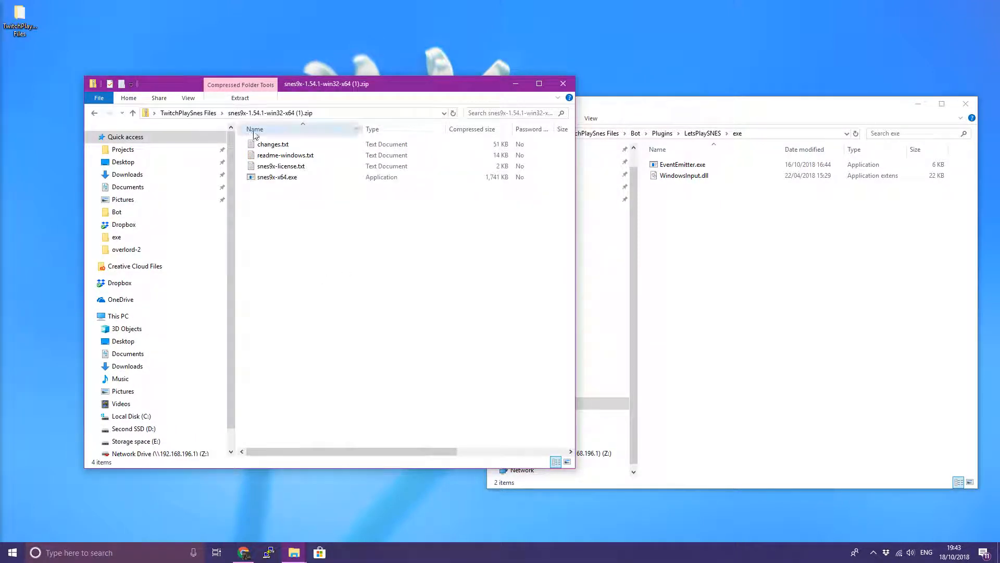
pyautogui.moveTo(363, 225); pyautogui.dragTo(219, 130)
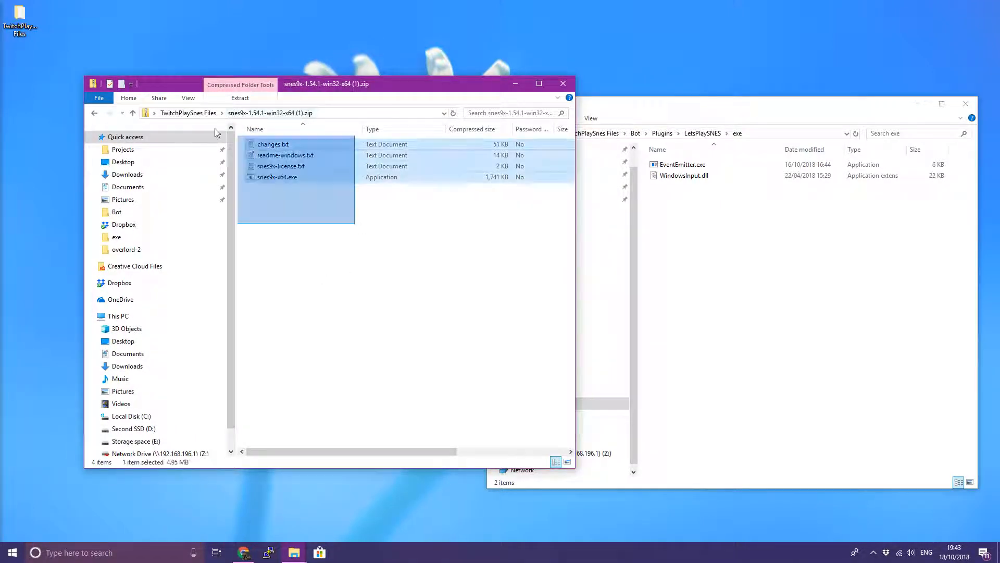
pyautogui.moveTo(271, 180); pyautogui.dragTo(697, 263)
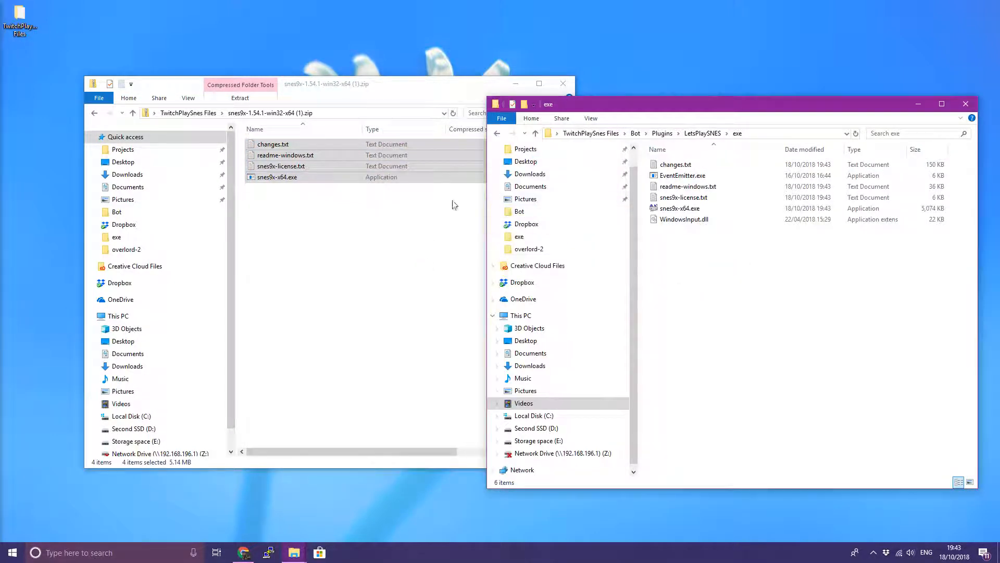
pyautogui.click(417, 279)
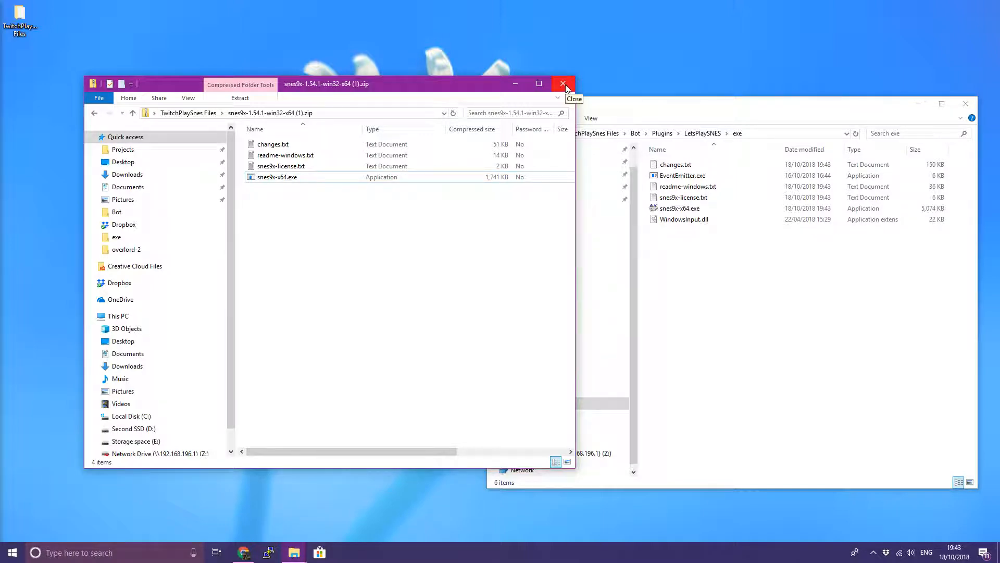
pyautogui.click(563, 84)
# Return to the Bot folder, close Chrome, and run run.bat to launch the bot manager at localhost:8000
pyautogui.click(636, 133)
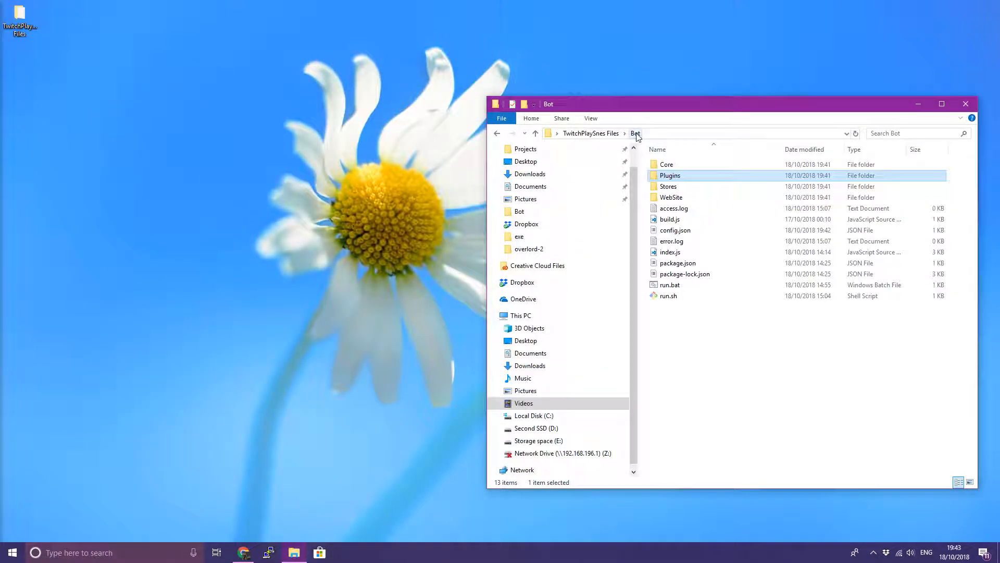
pyautogui.click(717, 375)
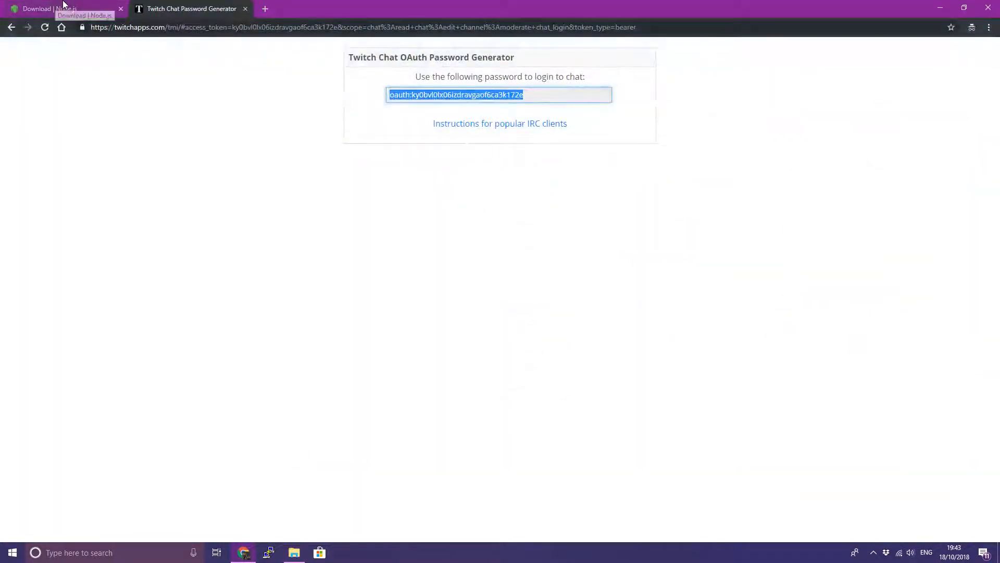
pyautogui.click(64, 5)
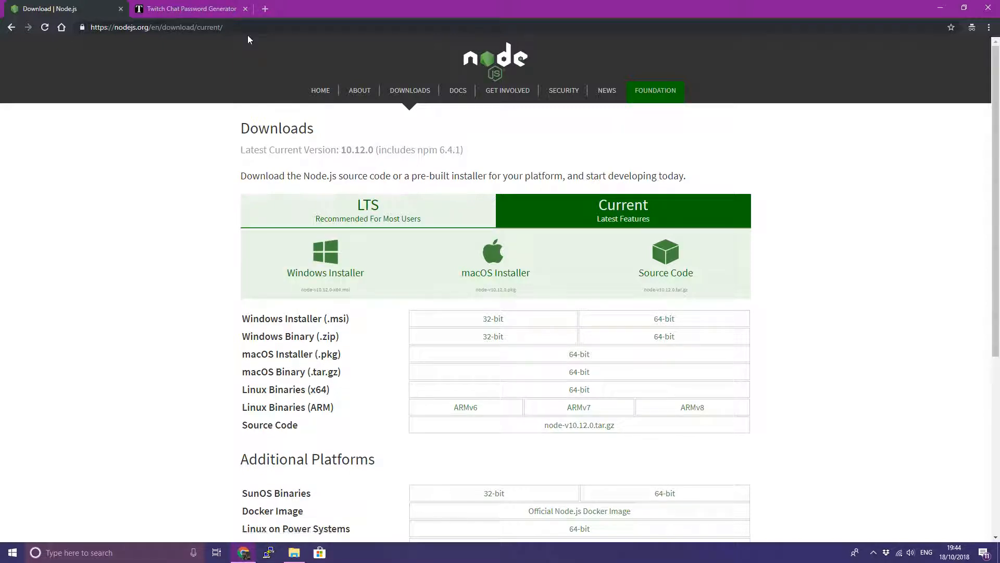
pyautogui.click(986, 6)
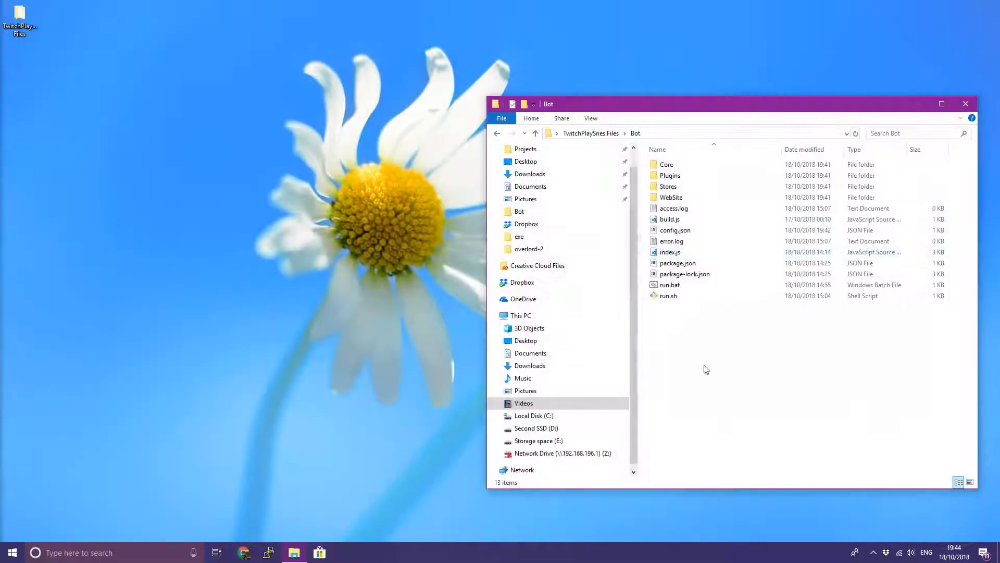
pyautogui.doubleClick(665, 288)
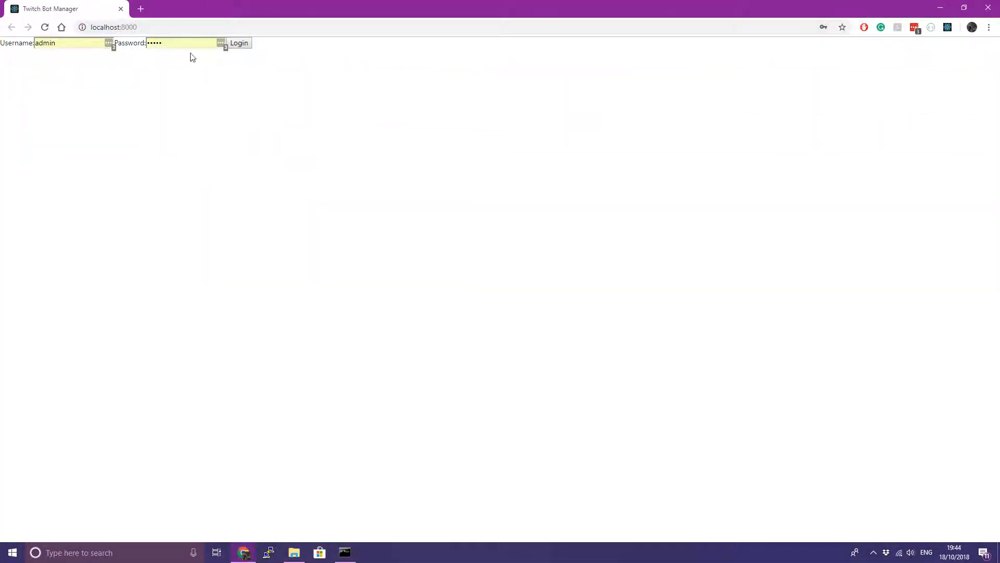
# Log in as admin, leave the ROM at none, switch Emulator Running State on, and show Snes9x
pyautogui.click(242, 44)
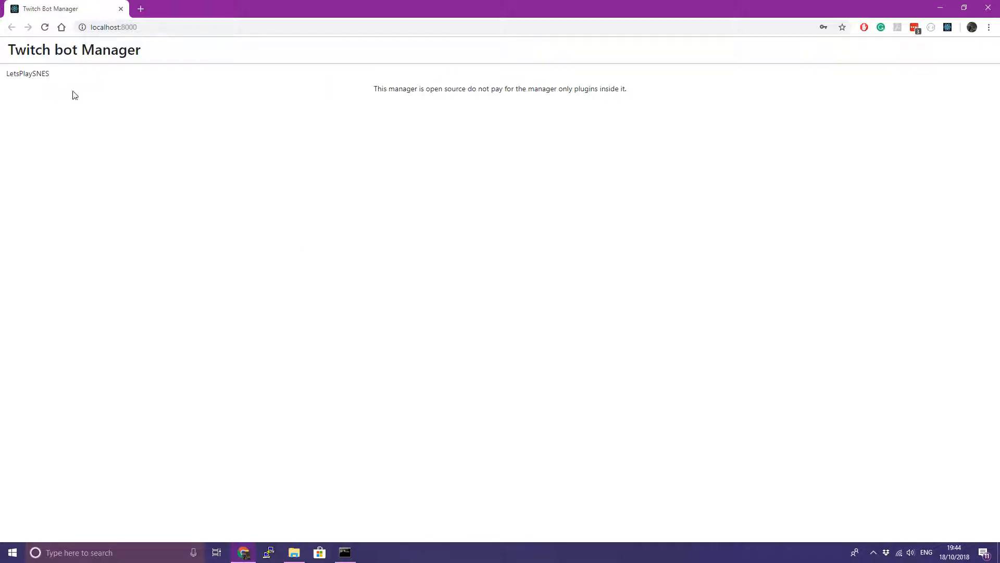
pyautogui.click(24, 75)
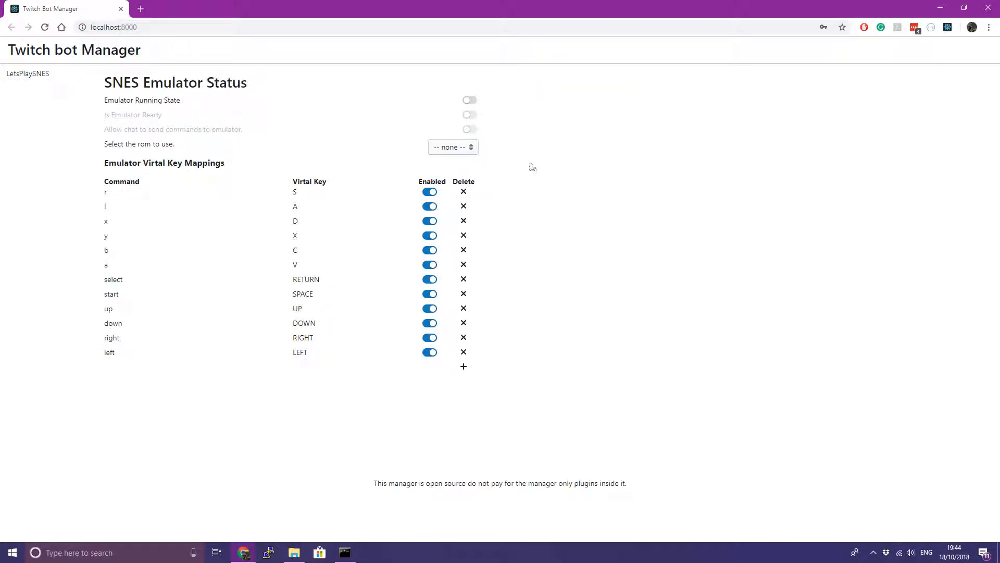
pyautogui.click(449, 148)
pyautogui.click(451, 161)
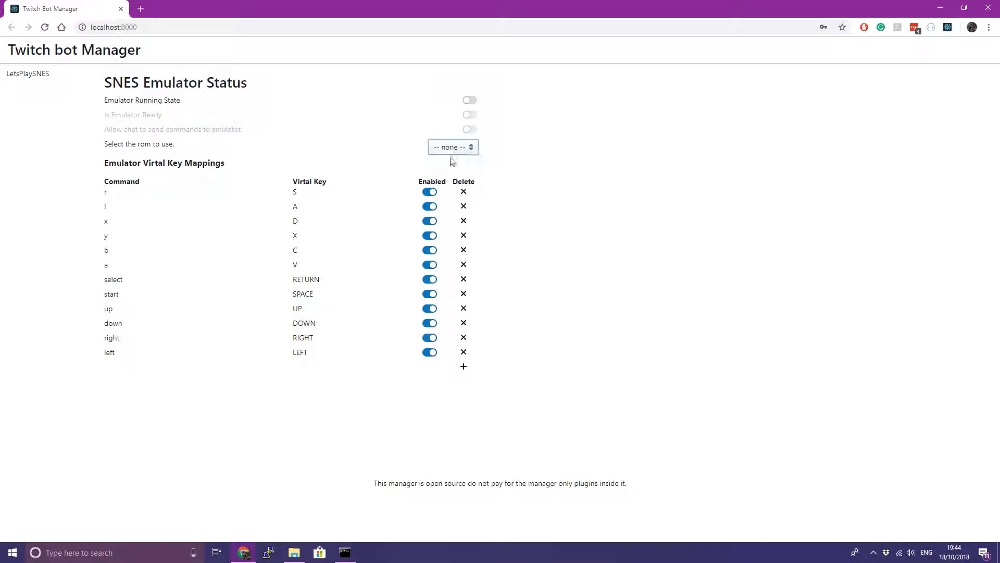
pyautogui.click(471, 103)
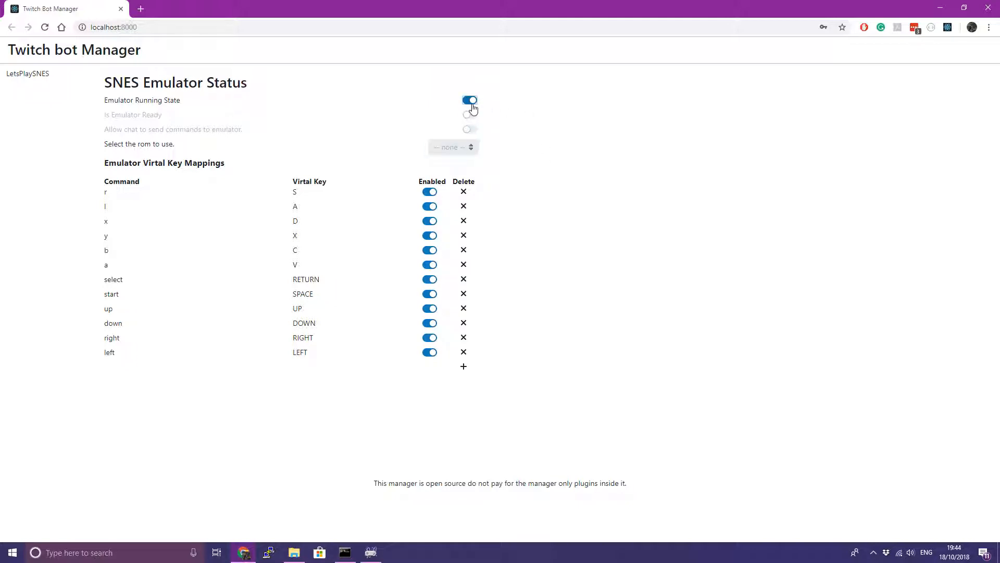
pyautogui.click(371, 552)
# Show Snes9x's Joypad #1 mappings: B=C, A=V, Y=X, X=D, L=A, R=S, Start=Space, Select=Enter
pyautogui.moveTo(145, 10); pyautogui.dragTo(561, 236)
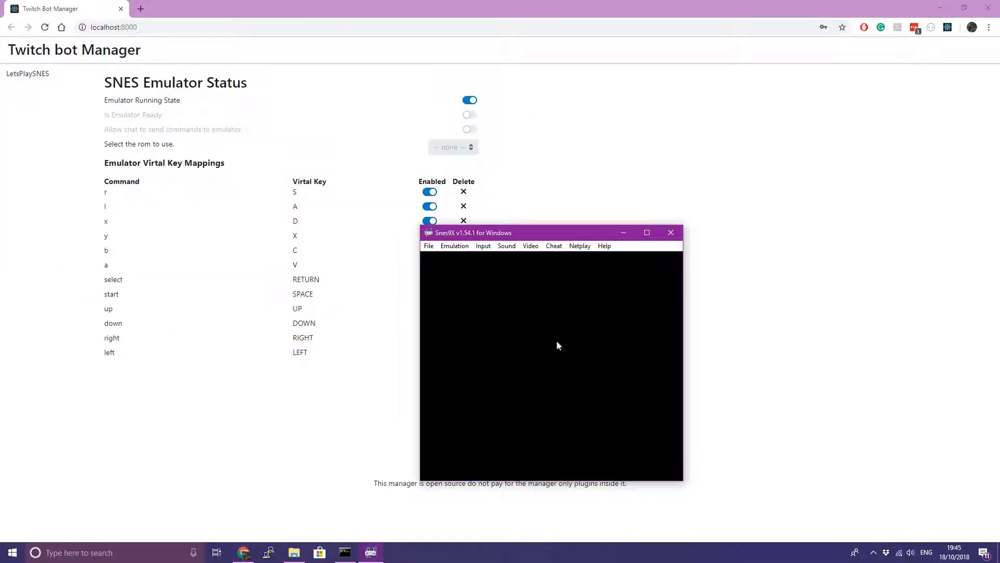
pyautogui.click(428, 246)
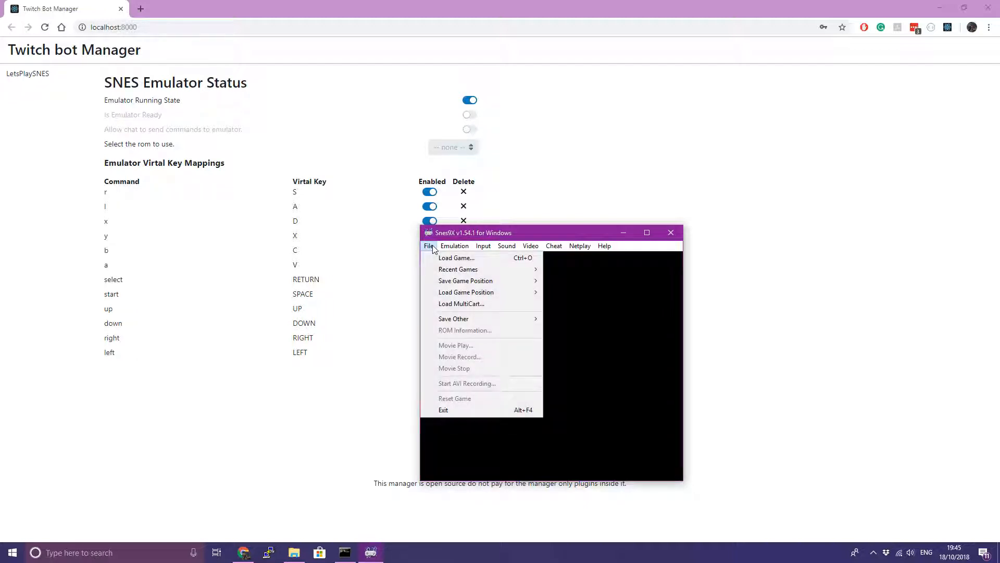
pyautogui.moveTo(484, 247)
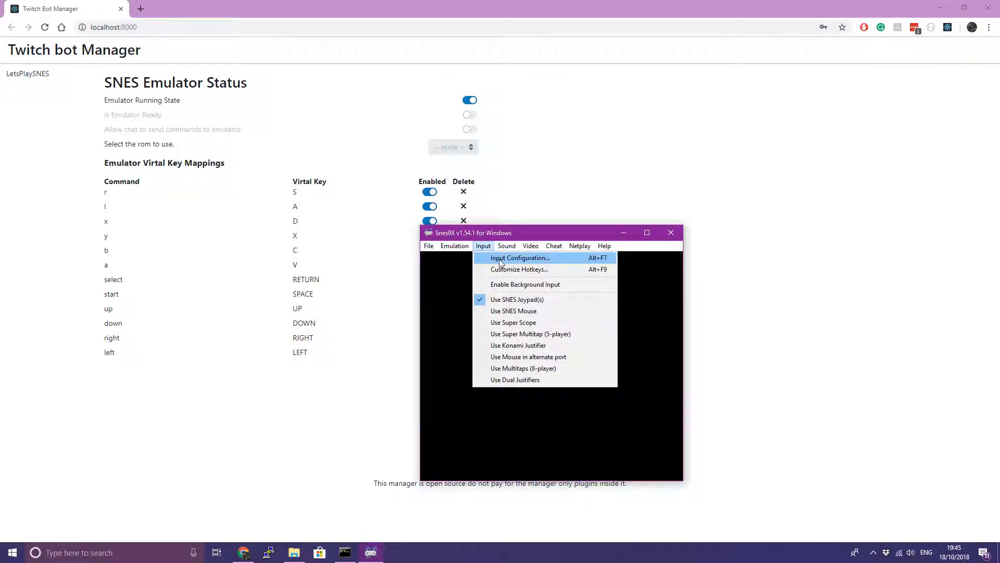
pyautogui.click(499, 261)
pyautogui.moveTo(485, 210); pyautogui.dragTo(656, 175)
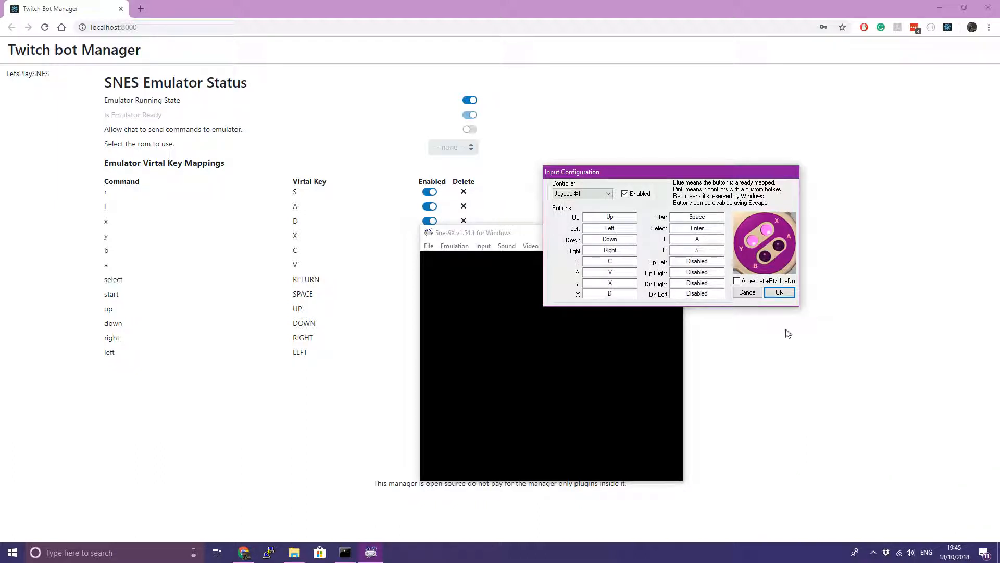
# Delete the old left mapping, then add and save a new one mapping left to the LEFT key
pyautogui.click(779, 354)
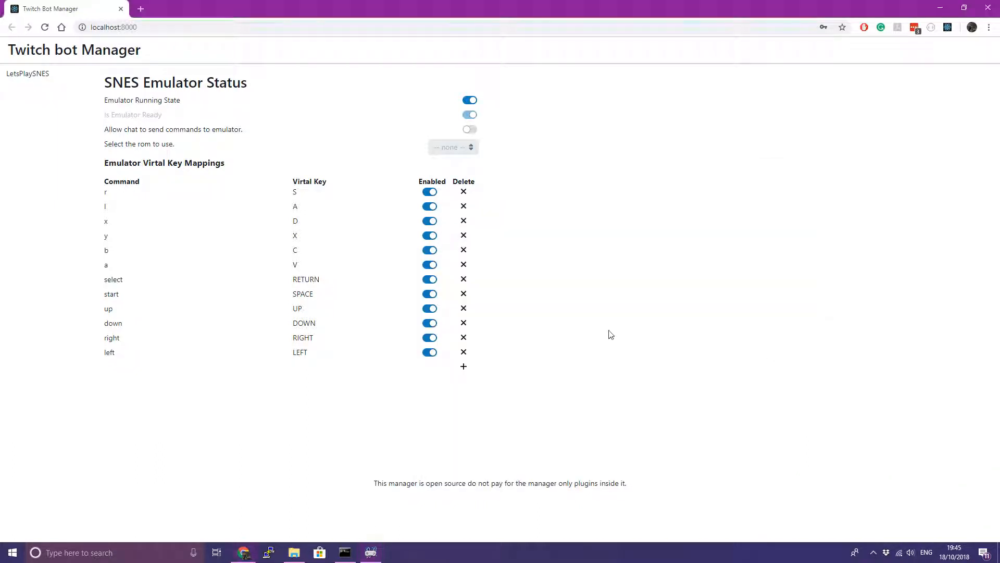
pyautogui.click(463, 353)
pyautogui.click(463, 353)
pyautogui.click(151, 363)
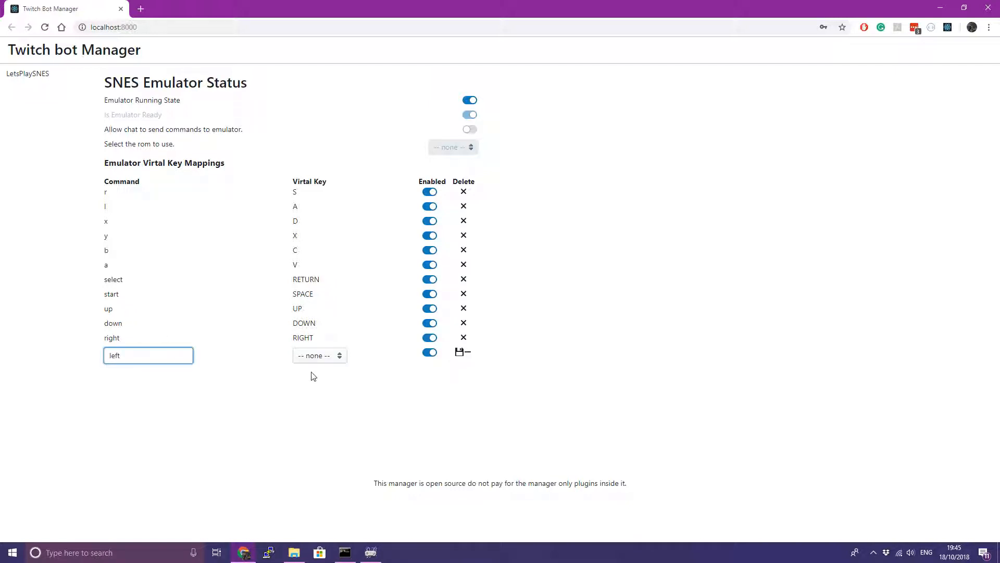
pyautogui.hotkey('ctrl', 'a')
pyautogui.press('BackSpace')
pyautogui.click(320, 355)
pyautogui.write('left')
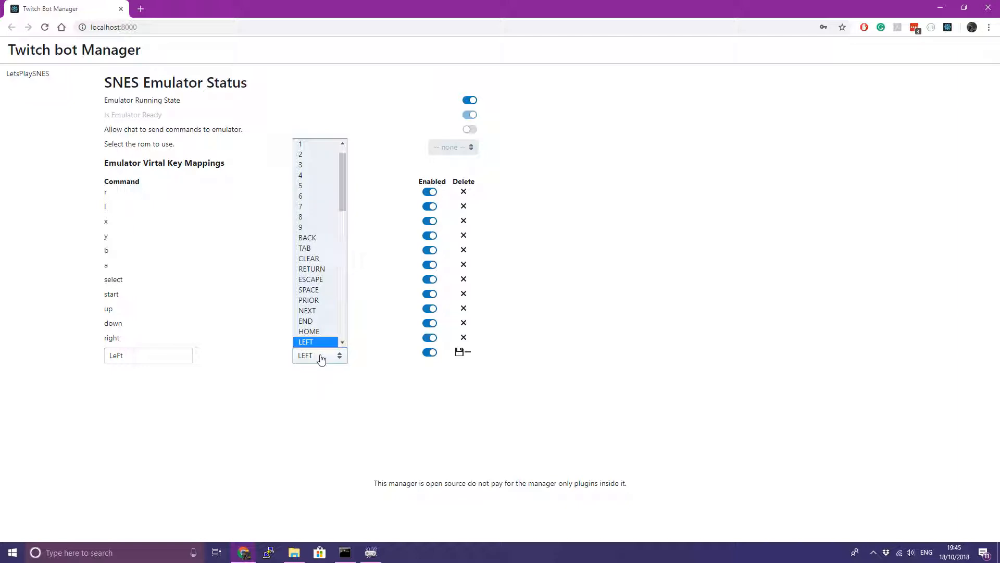
pyautogui.press('Return')
pyautogui.click(459, 352)
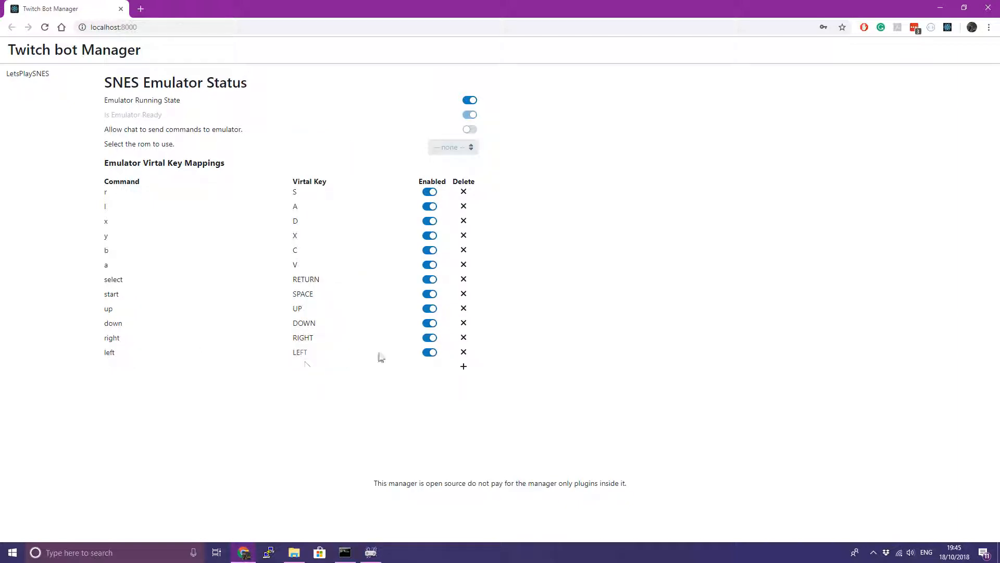
pyautogui.click(125, 363)
# Dock the manager page to the left half, accept the input configuration and close Snes9x
pyautogui.doubleClick(108, 309)
pyautogui.press('super+Left')
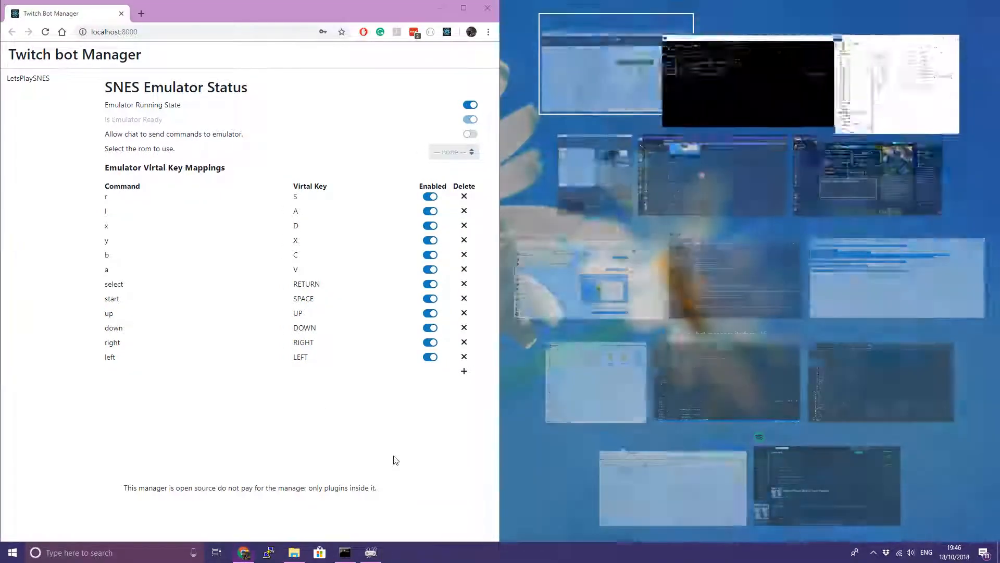
pyautogui.click(540, 228)
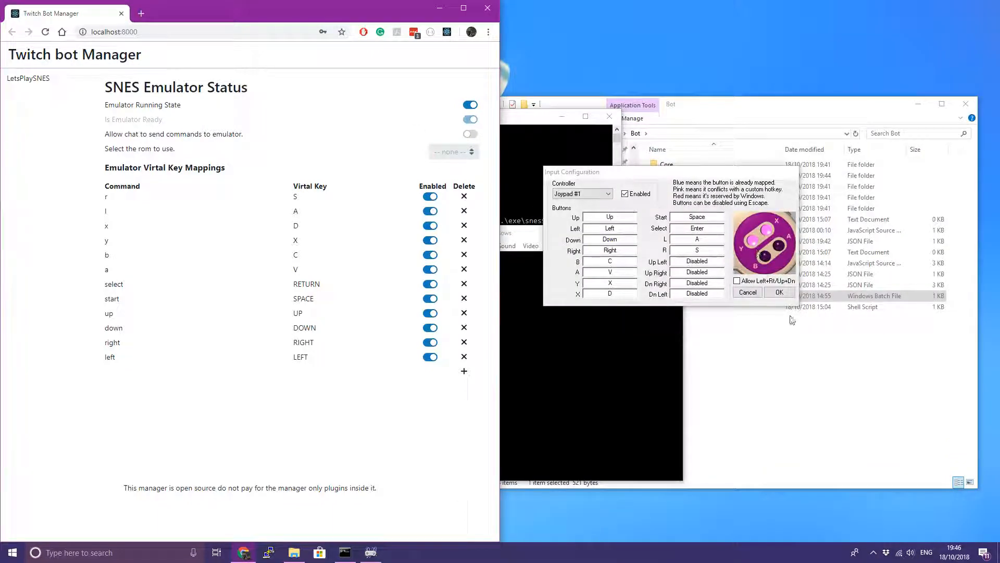
pyautogui.click(779, 292)
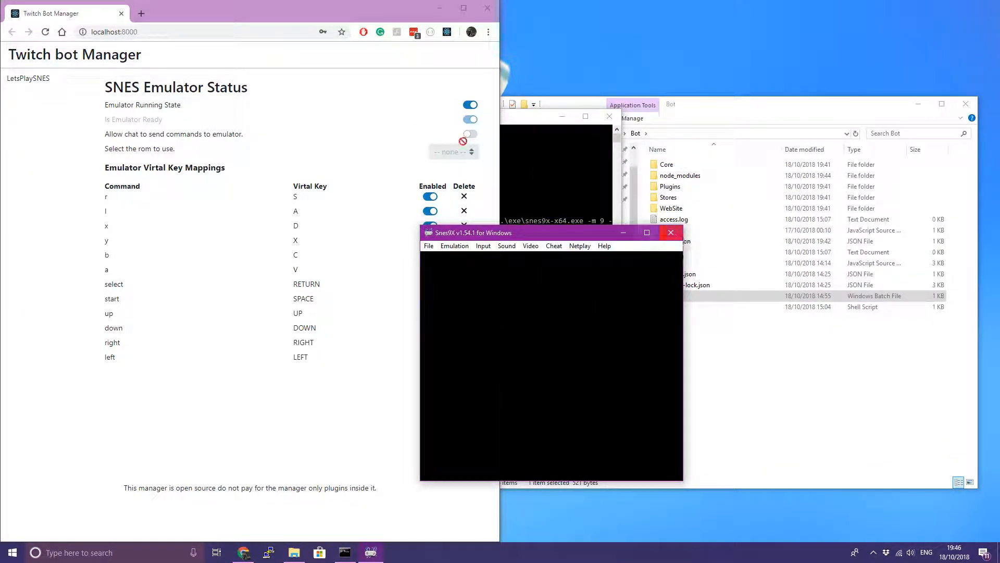
pyautogui.click(679, 235)
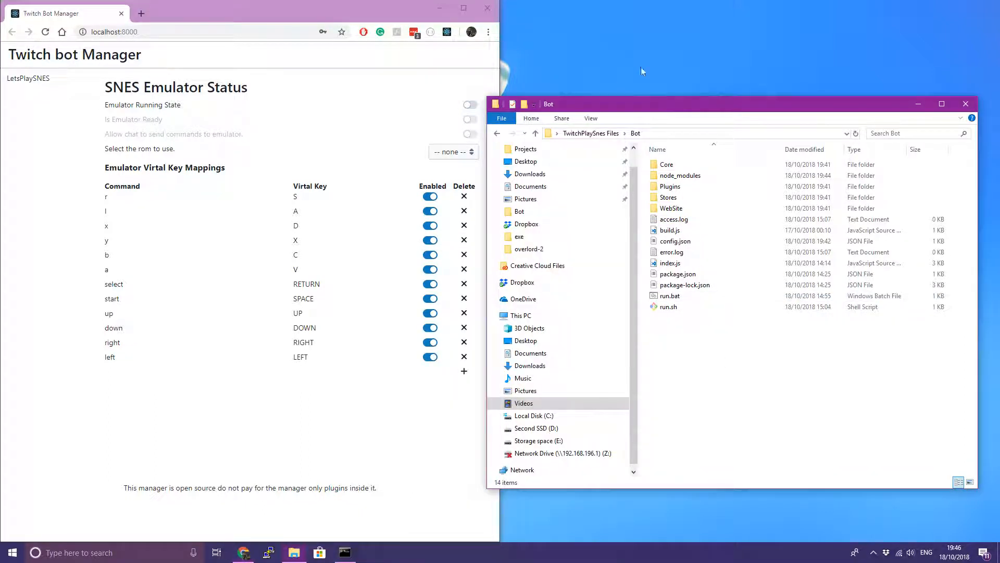
# Copy LoZ-LTTP.smc into Bot > Plugins > LetsPlaySNES > roms and reload the manager page
pyautogui.click(600, 135)
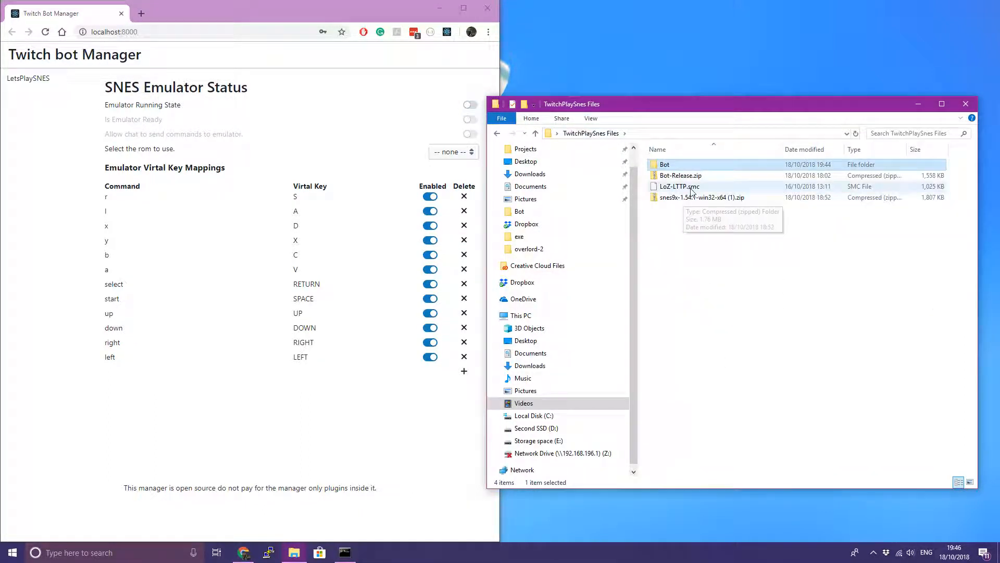
pyautogui.click(690, 188)
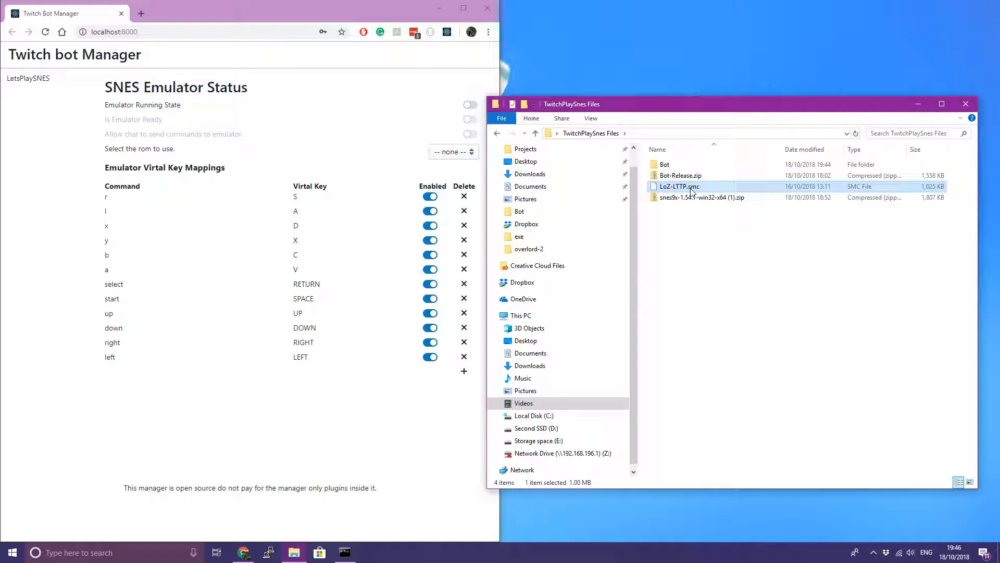
pyautogui.doubleClick(665, 164)
pyautogui.doubleClick(679, 187)
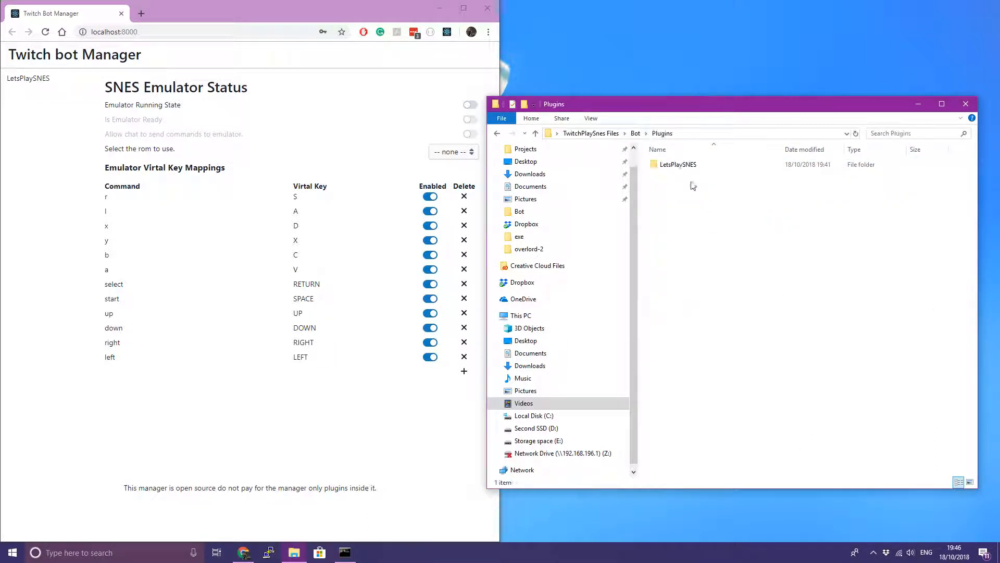
pyautogui.doubleClick(669, 165)
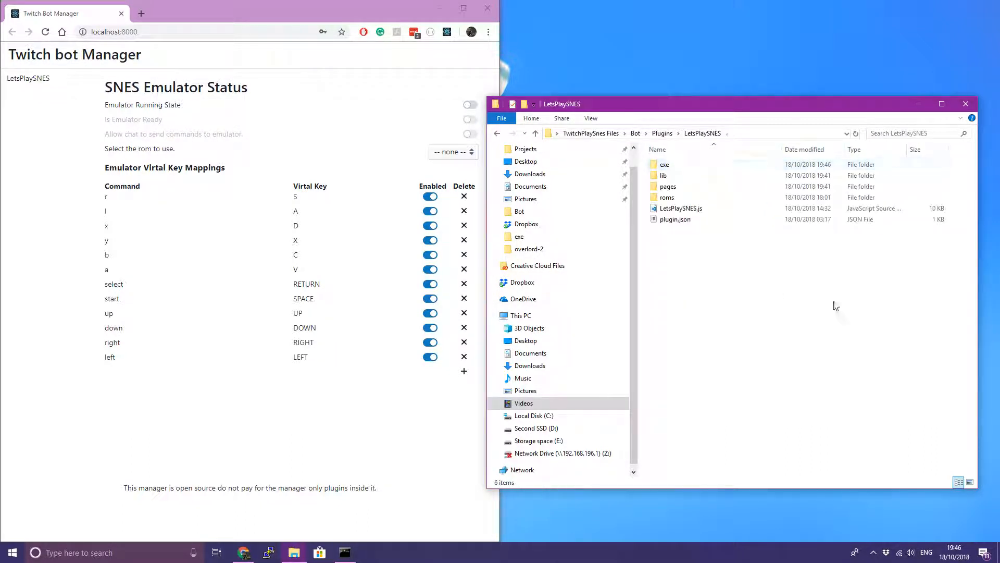
pyautogui.doubleClick(669, 197)
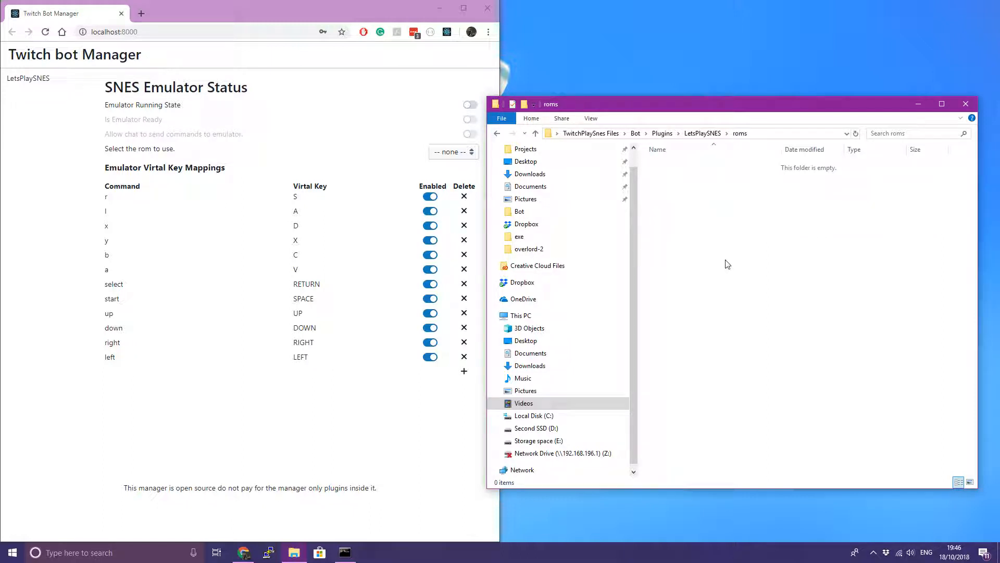
pyautogui.hotkey('ctrl', 'v')
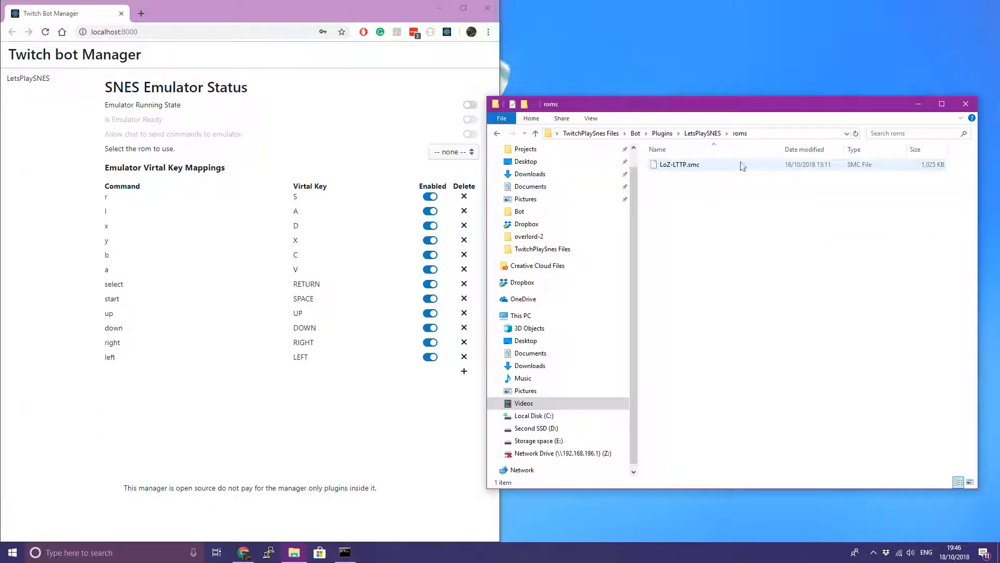
pyautogui.moveTo(742, 233); pyautogui.dragTo(641, 156)
pyautogui.moveTo(734, 138); pyautogui.dragTo(395, 132)
pyautogui.press('F5')
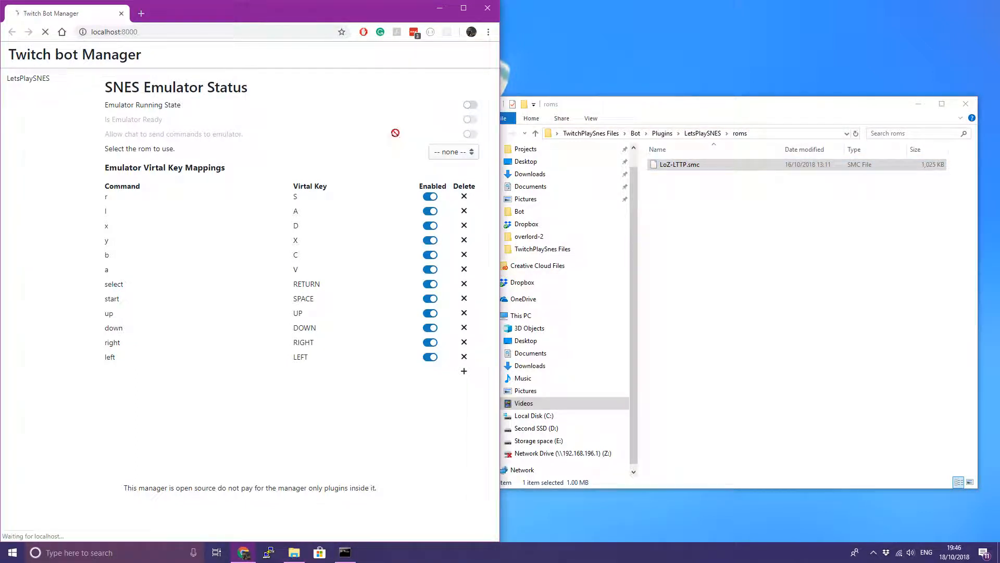
# Log back in, choose LoZ-LTTP.smc in the LetsPlaySNES panel and start the emulator
pyautogui.click(240, 48)
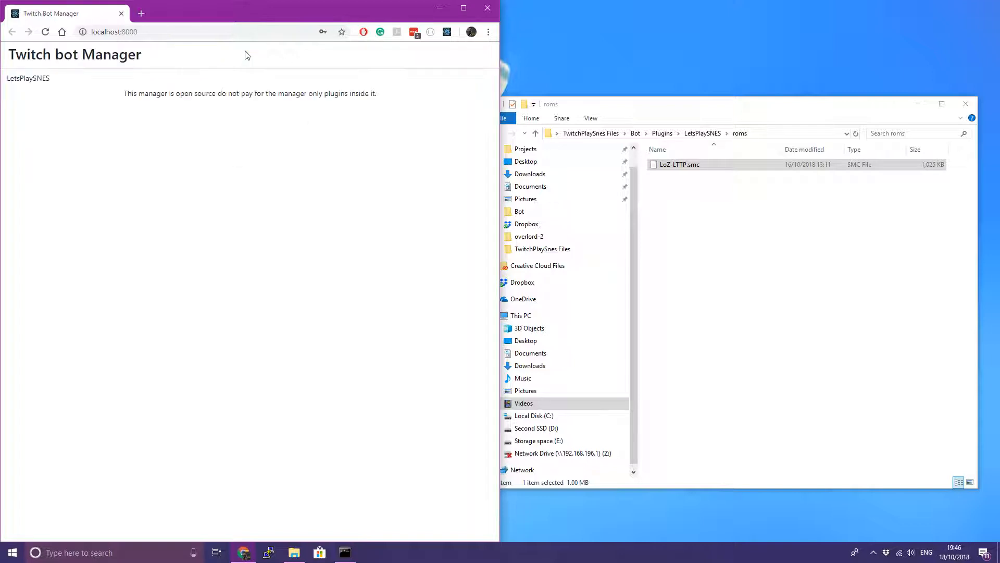
pyautogui.click(32, 79)
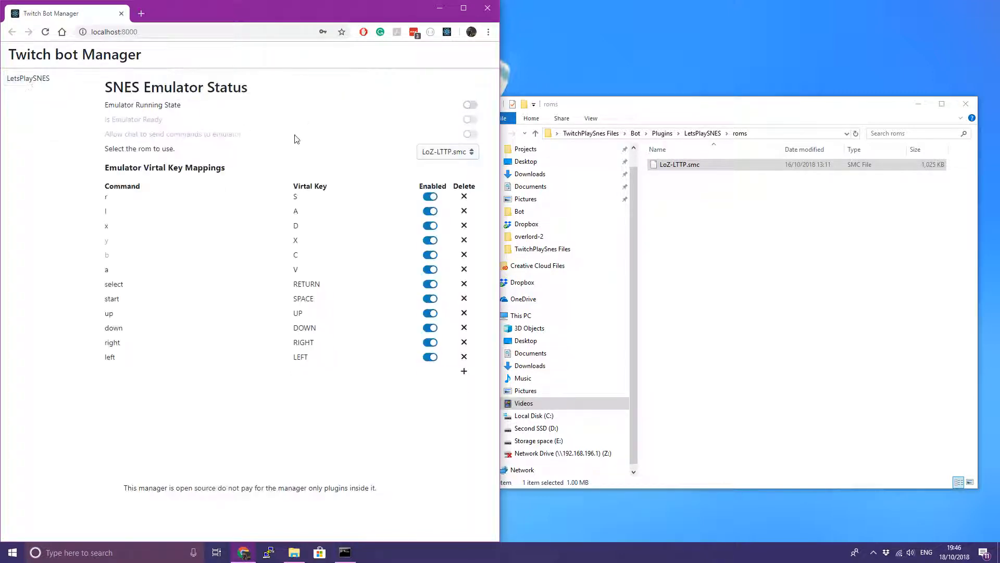
pyautogui.click(444, 157)
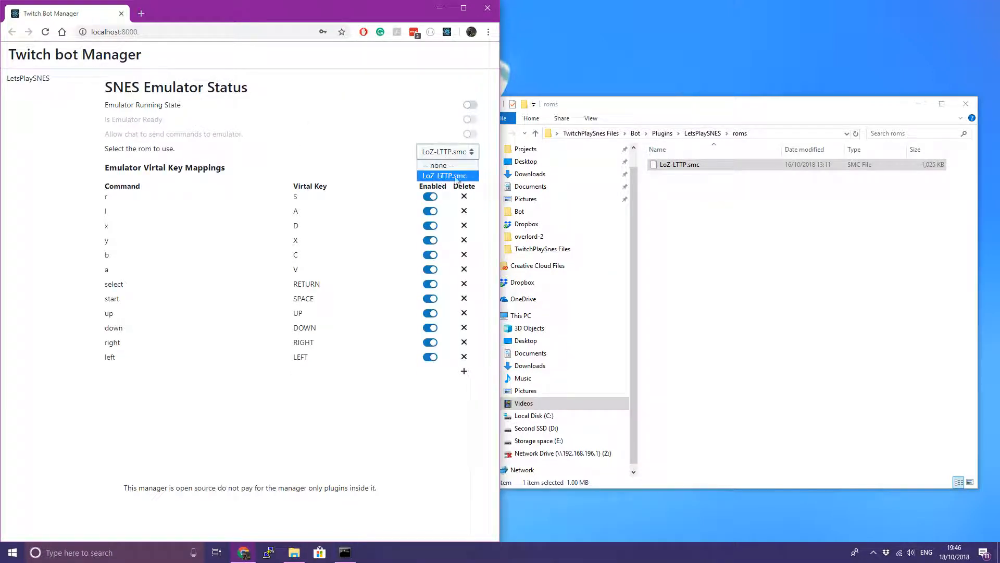
pyautogui.click(446, 176)
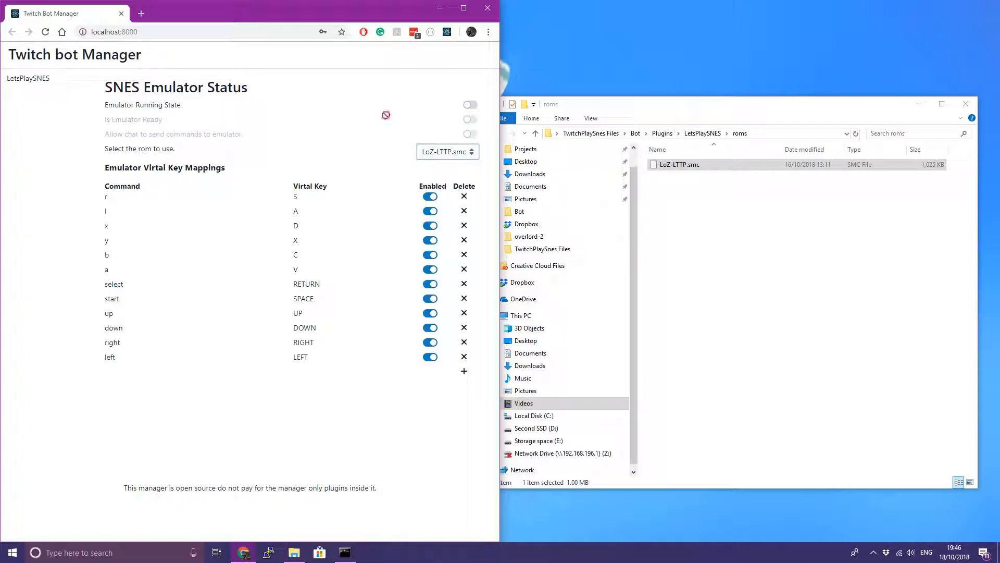
pyautogui.click(471, 107)
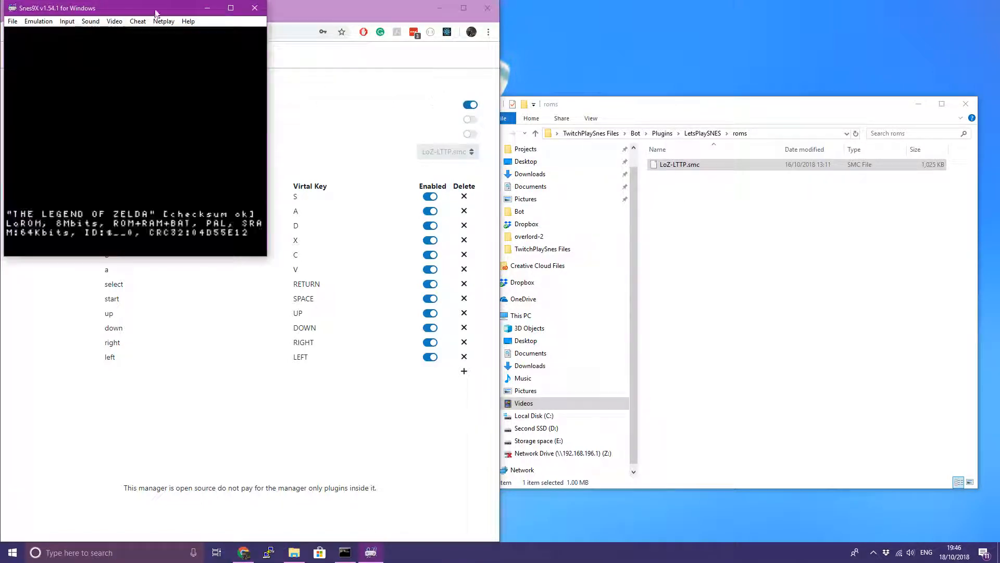
# Move the Zelda emulator window aside and open a new browser tab
pyautogui.moveTo(136, 11); pyautogui.dragTo(802, 252)
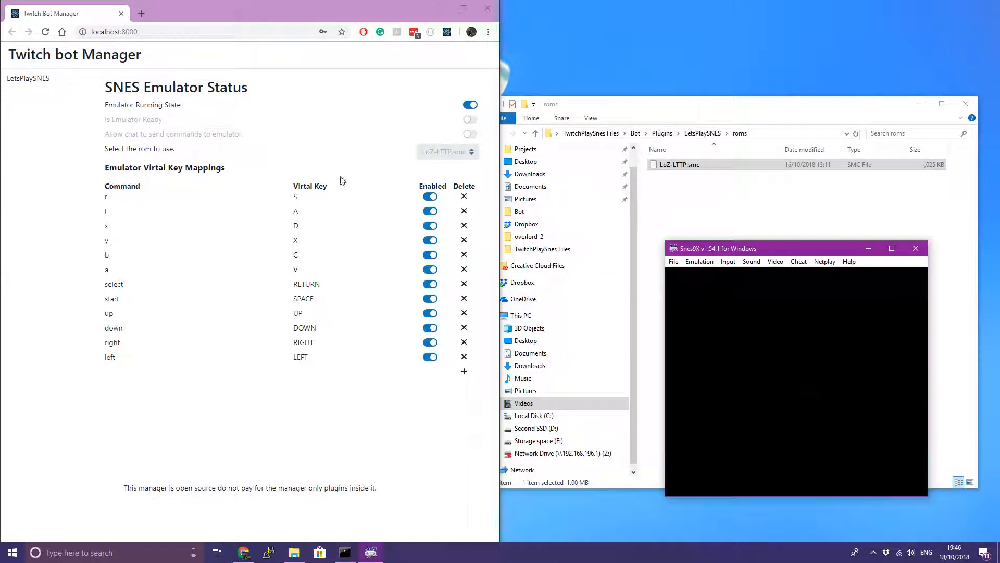
pyautogui.click(464, 122)
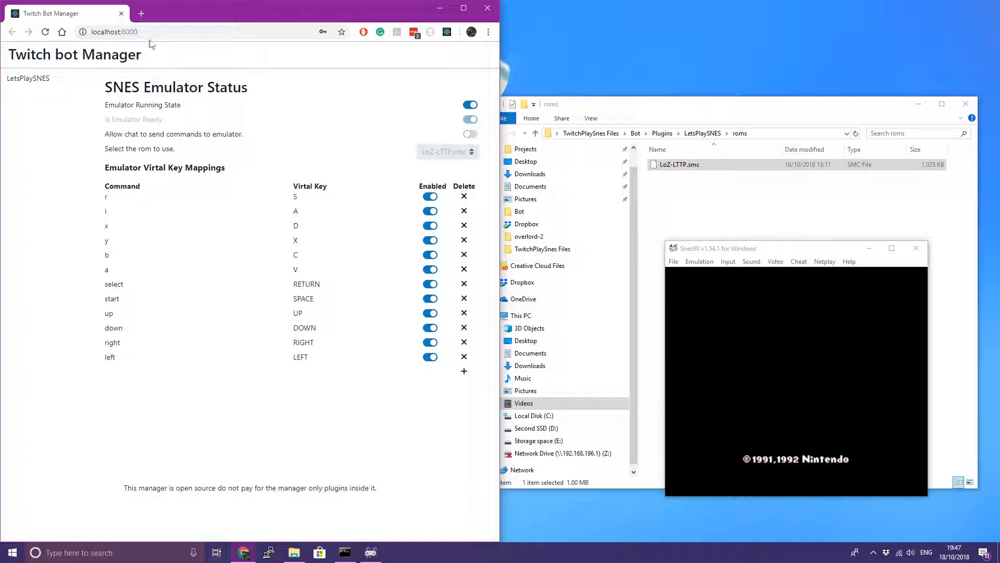
pyautogui.click(142, 14)
pyautogui.press('super')
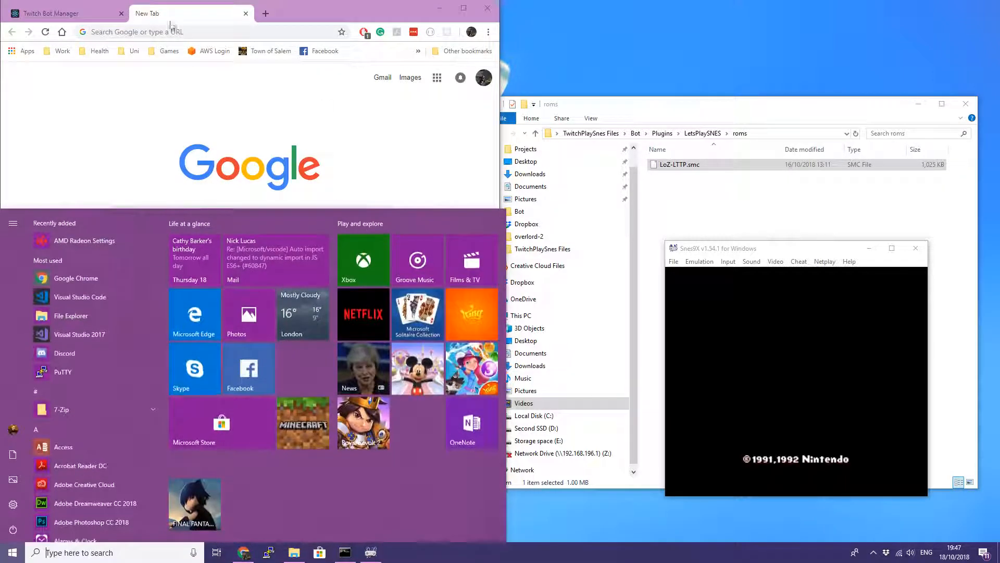
# Open twitch.tv/martinbarker in a separate window snapped right and pause the stream
pyautogui.moveTo(188, 14); pyautogui.dragTo(552, 82)
pyautogui.press('super+Right')
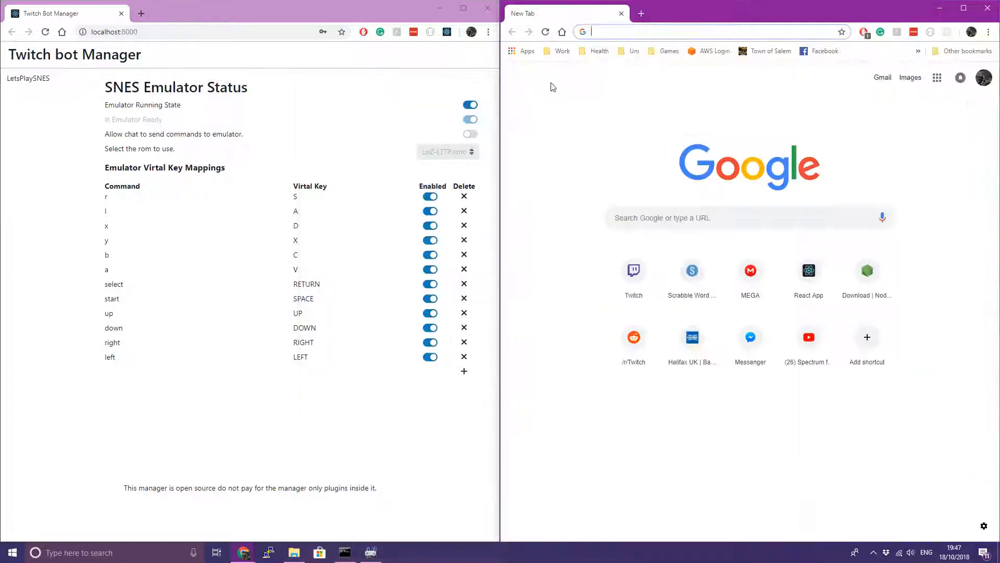
pyautogui.write('twitch.tv/')
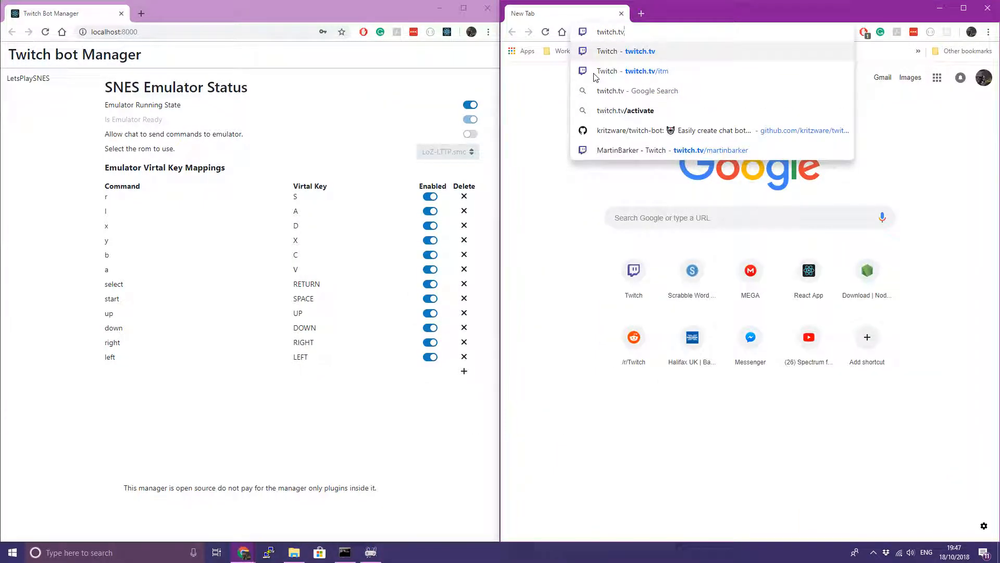
pyautogui.write('martinbarker')
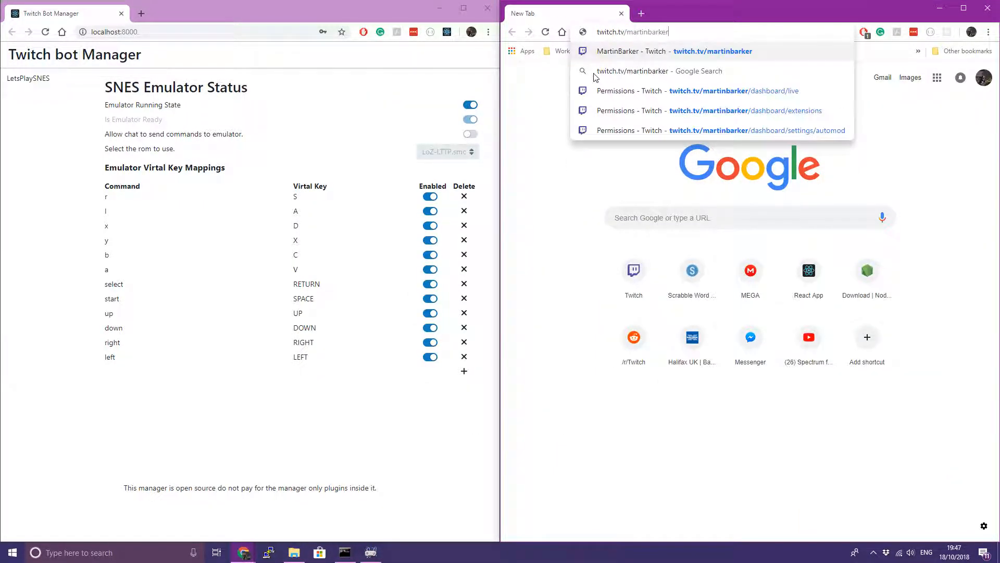
pyautogui.press('Return')
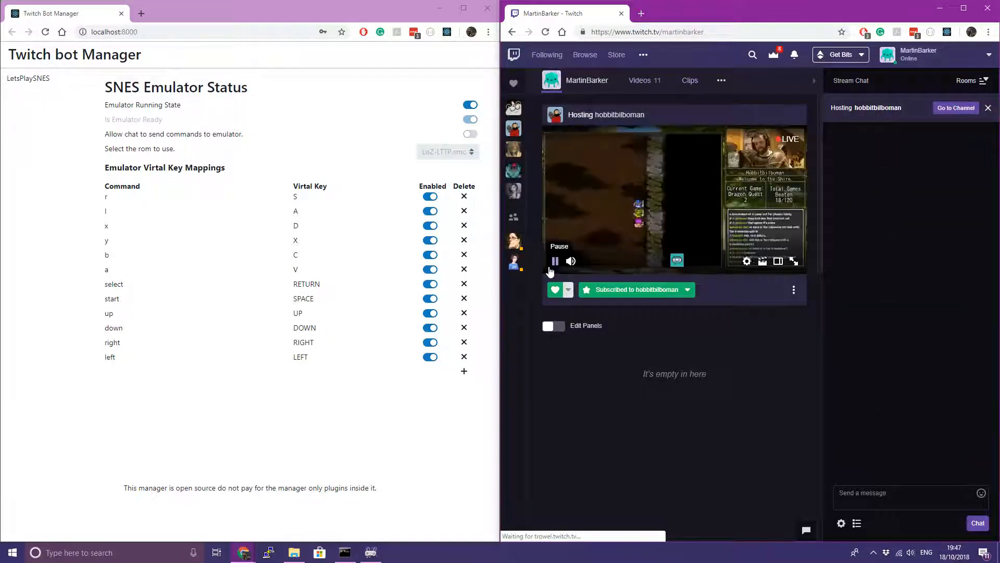
pyautogui.click(552, 263)
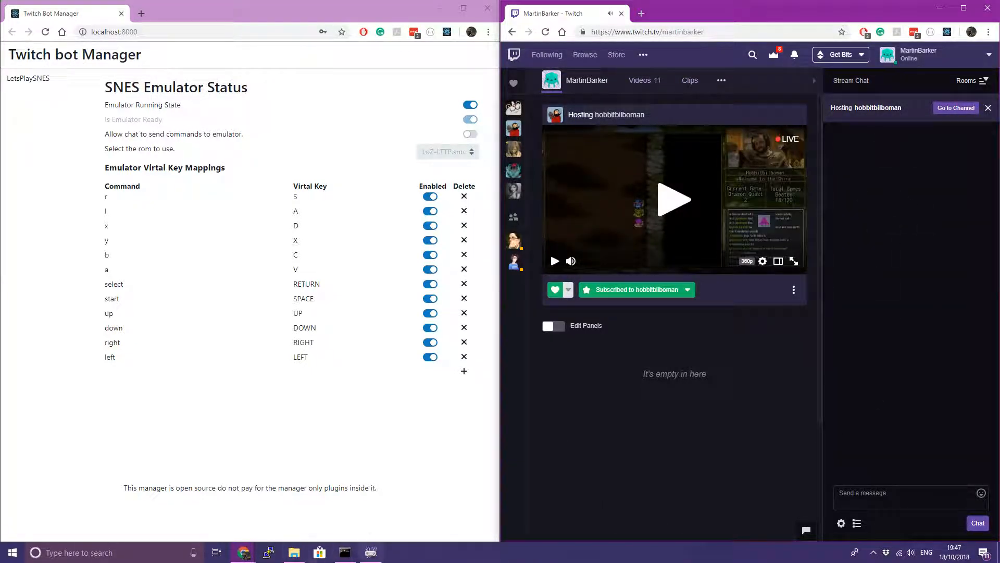
# Place Snes9x over the Twitch video and switch on Allow chat to send commands
pyautogui.click(370, 553)
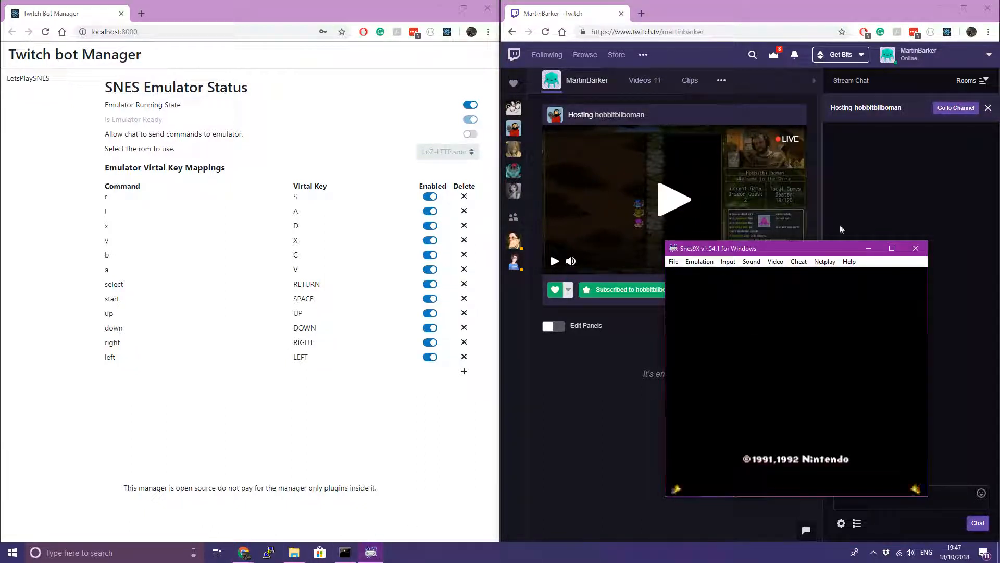
pyautogui.moveTo(761, 253); pyautogui.dragTo(640, 118)
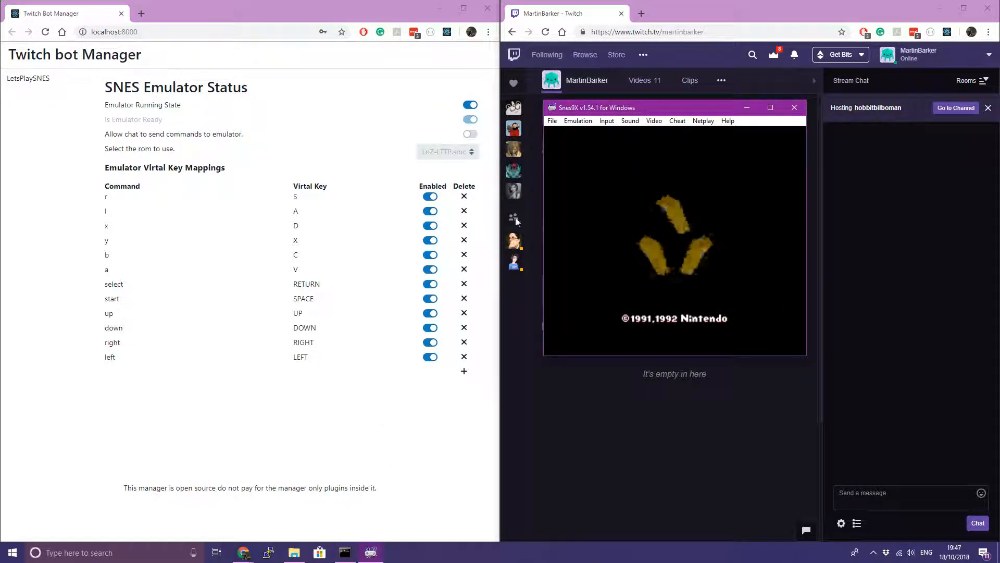
pyautogui.click(470, 135)
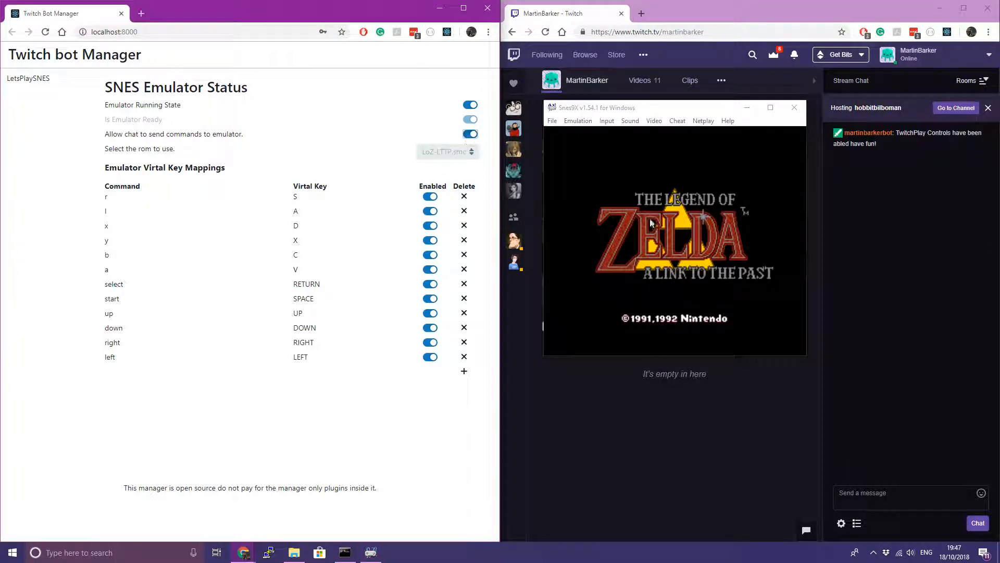
# Check the bot's controls-enabled message in chat and bring the Zelda emulator forward
pyautogui.click(917, 147)
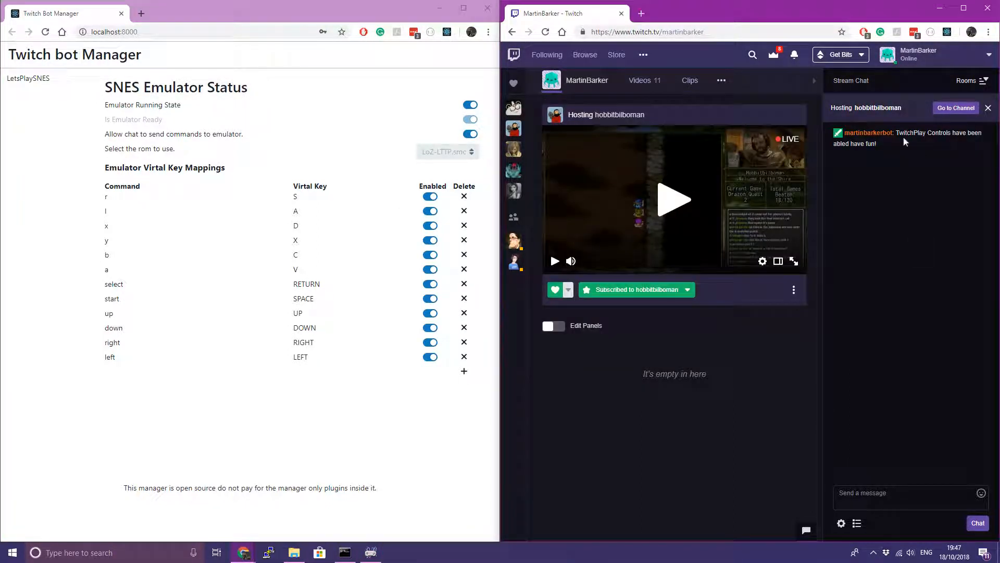
pyautogui.moveTo(917, 137); pyautogui.dragTo(922, 145)
pyautogui.click(922, 145)
pyautogui.hotkey('alt', 'Tab')
pyautogui.click(371, 552)
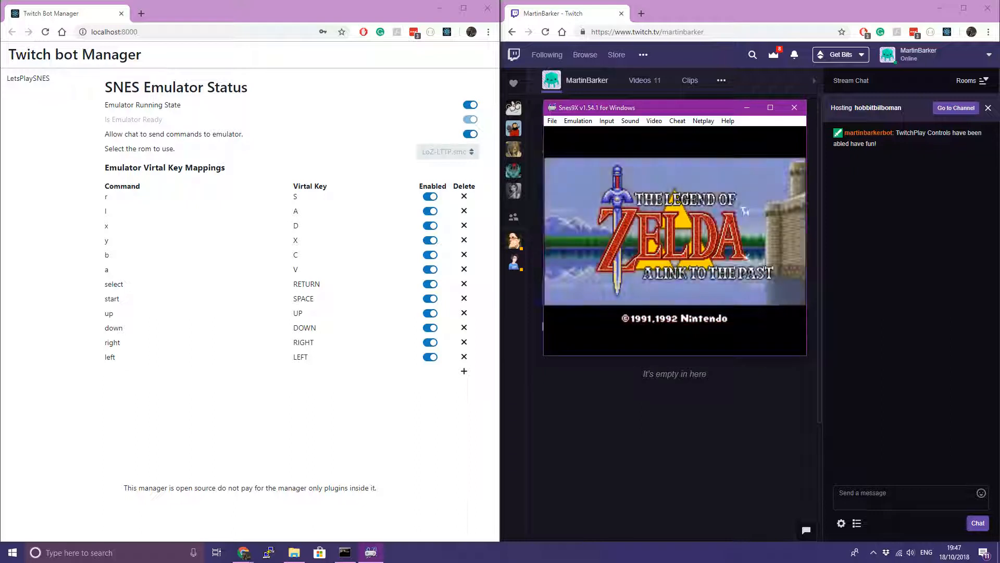
# Send the commands B and then Down in Twitch chat
pyautogui.click(904, 497)
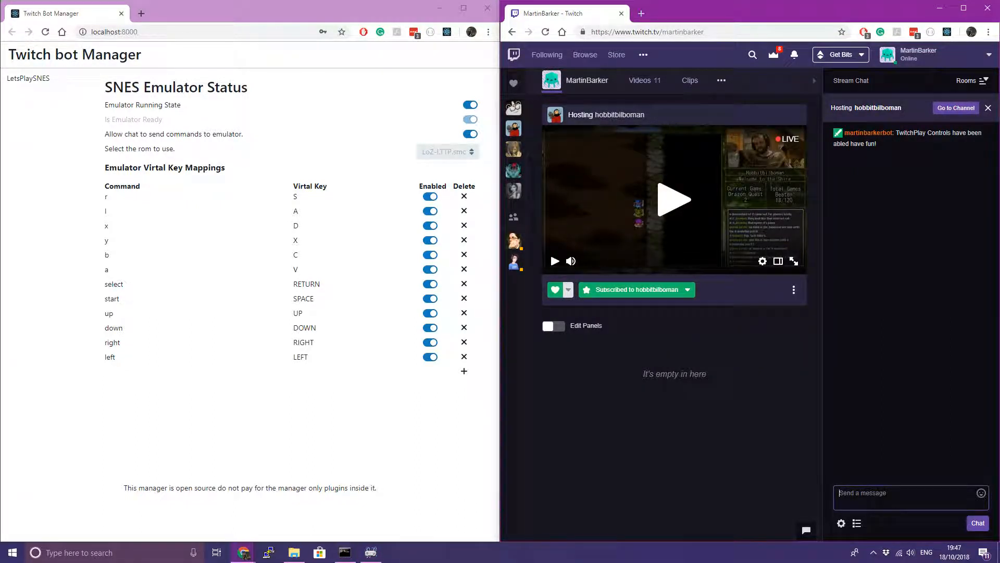
pyautogui.write('B')
pyautogui.press('Return')
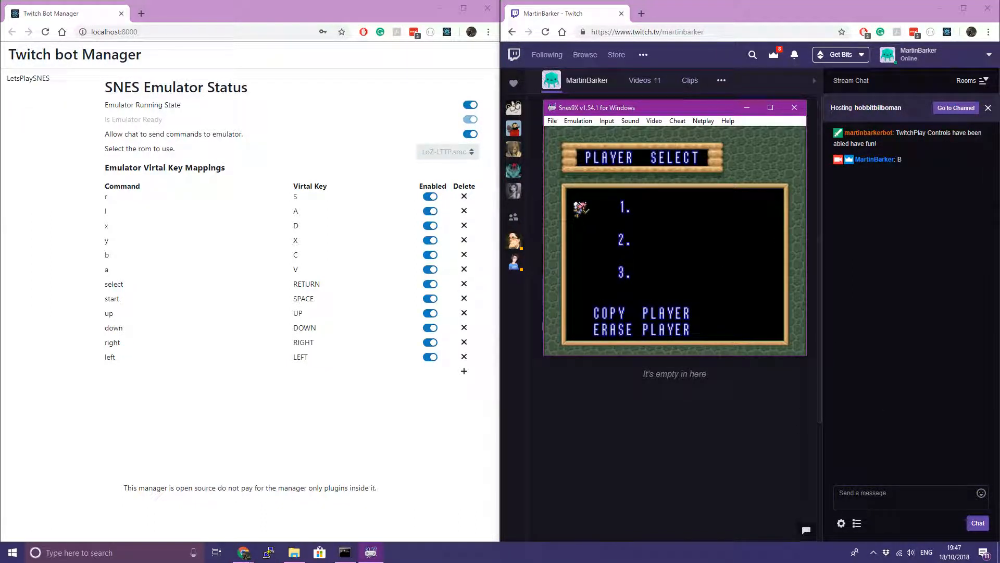
pyautogui.click(905, 497)
pyautogui.write('Dow')
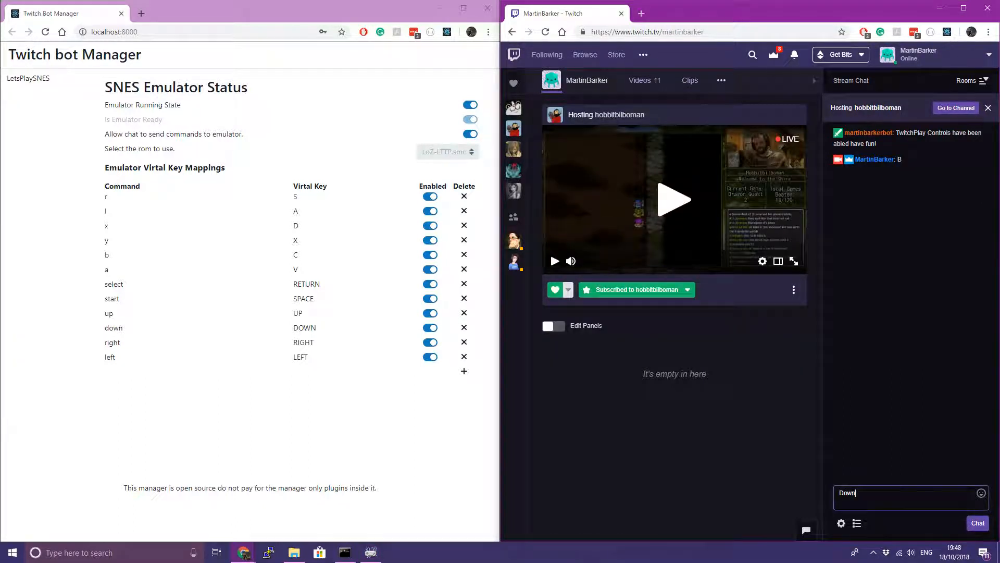
pyautogui.write('n')
pyautogui.press('Return')
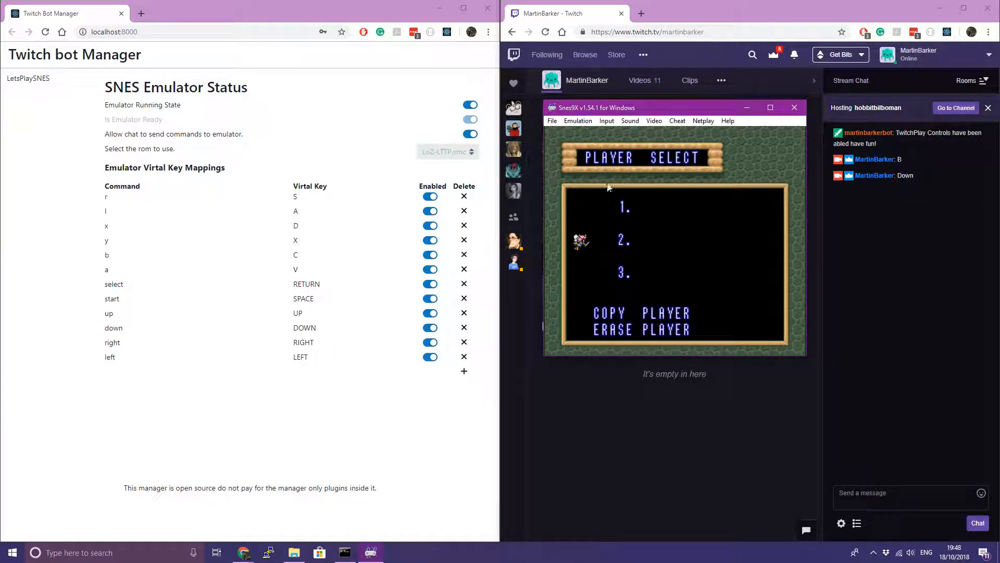
# Turn off Allow chat to send commands and check the bot's disabled notice in chat
pyautogui.click(471, 135)
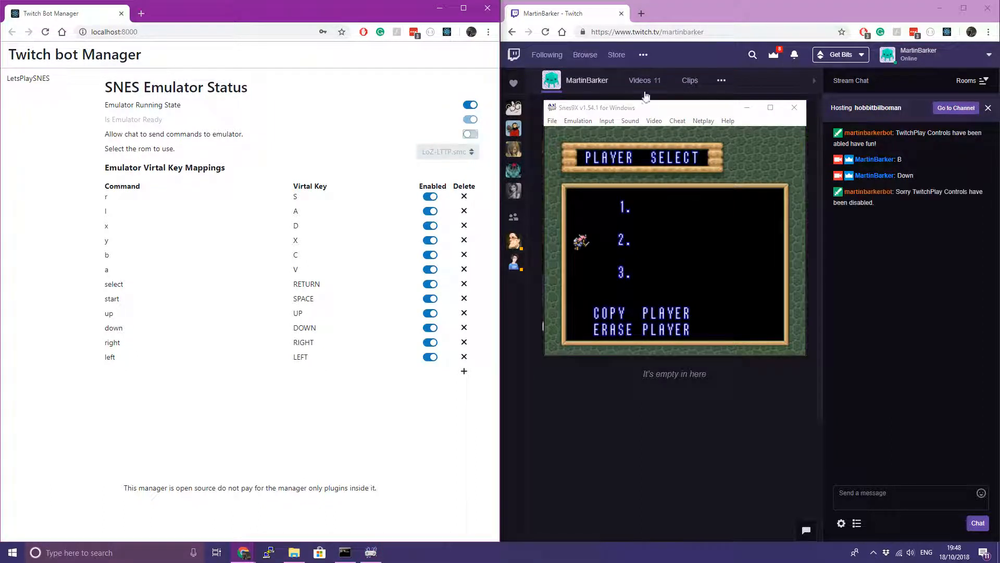
pyautogui.moveTo(662, 112); pyautogui.dragTo(326, 246)
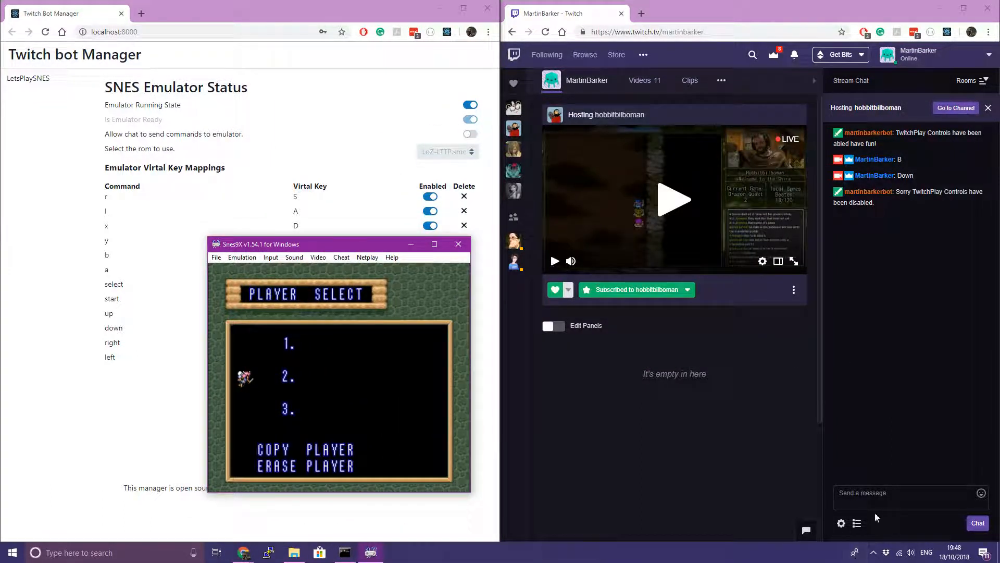
pyautogui.moveTo(901, 192); pyautogui.dragTo(939, 211)
pyautogui.click(938, 211)
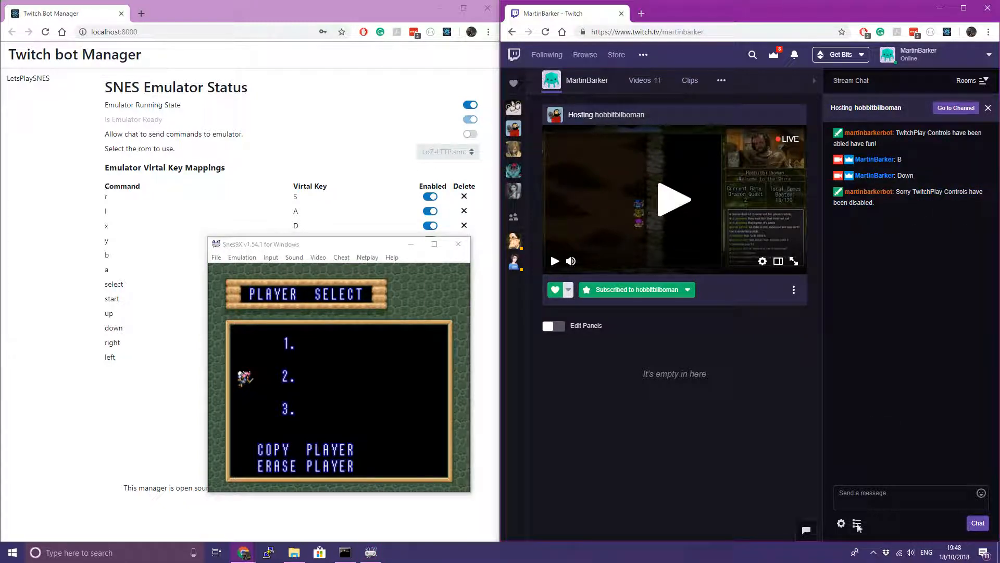
# Send a test Down command in Twitch chat (typed as 'Bown')
pyautogui.click(886, 492)
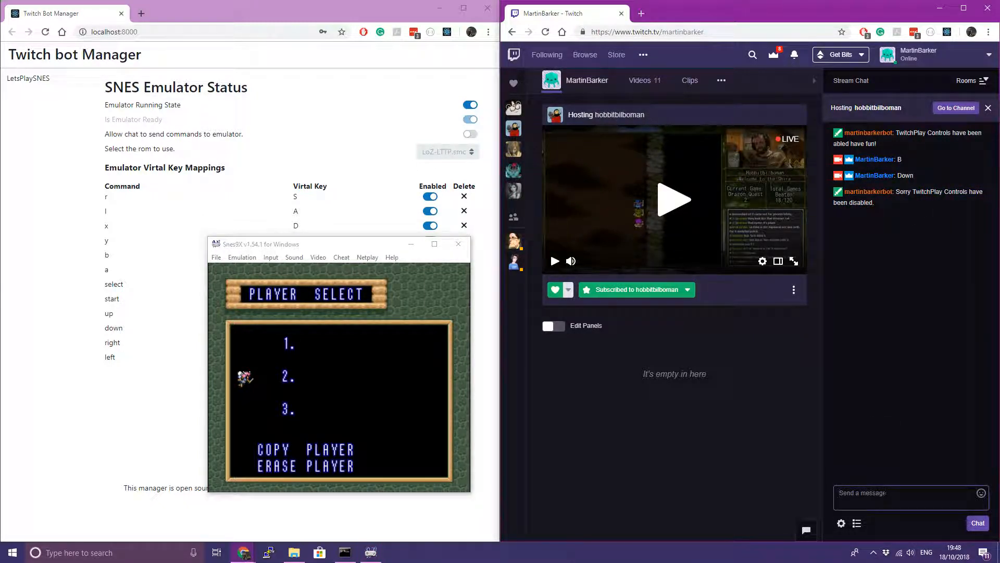
pyautogui.write('B')
pyautogui.write('own')
pyautogui.press('Return')
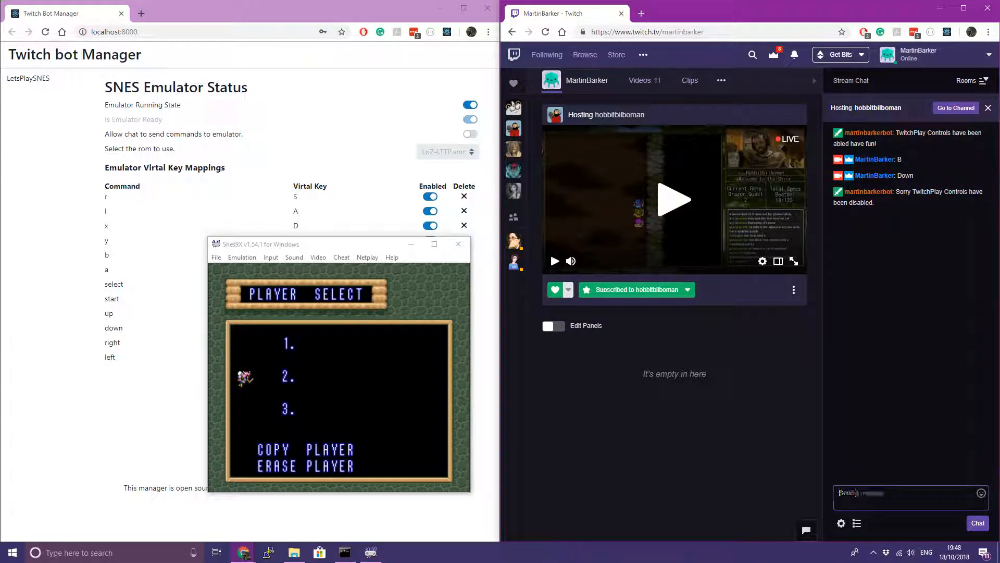